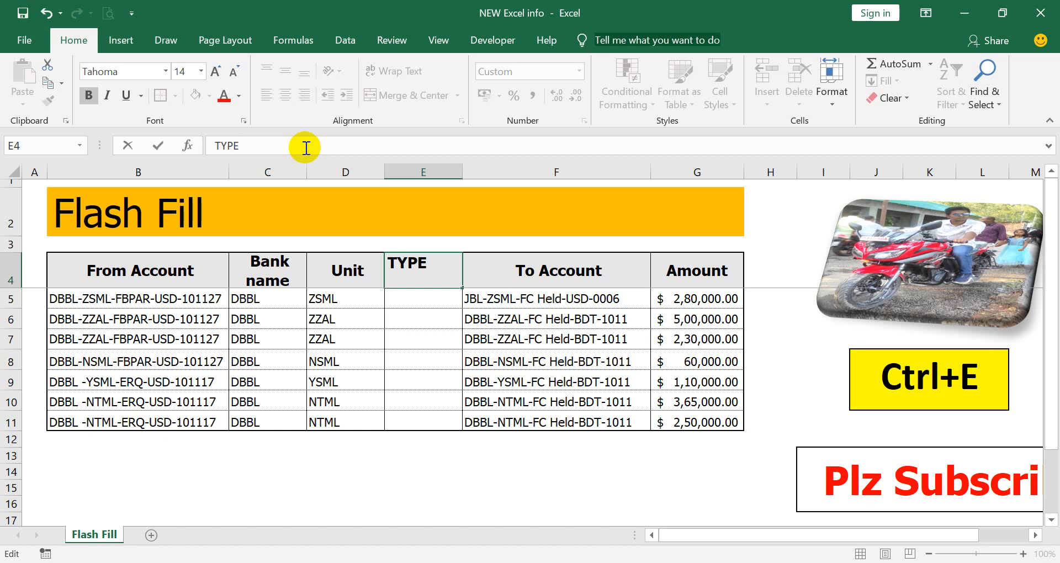
- Flash-fill the TYPE column from an FBPAR example in E5, then narrow the Bank name column
key(Return)
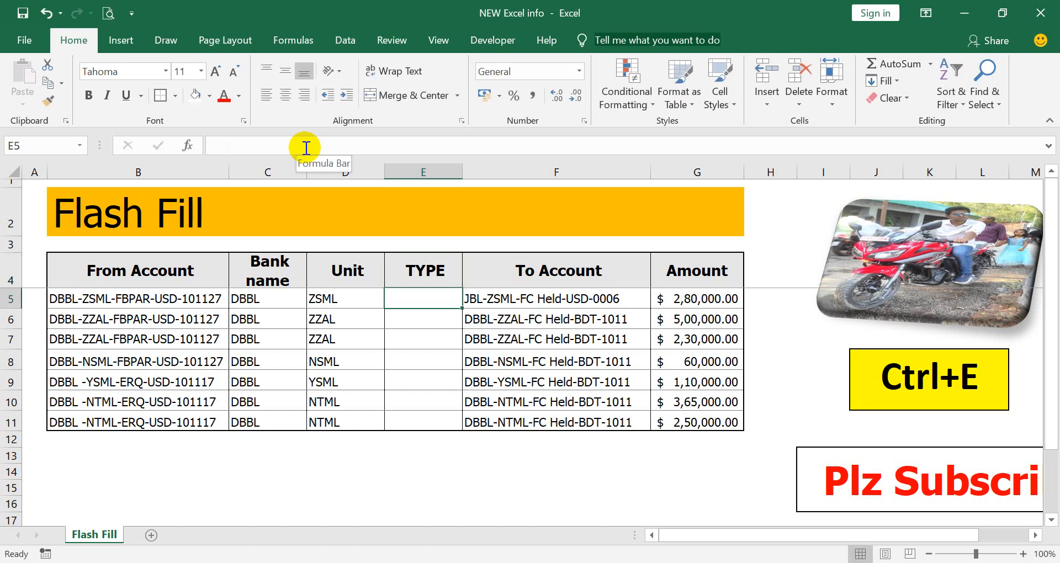
text(FBPAR)
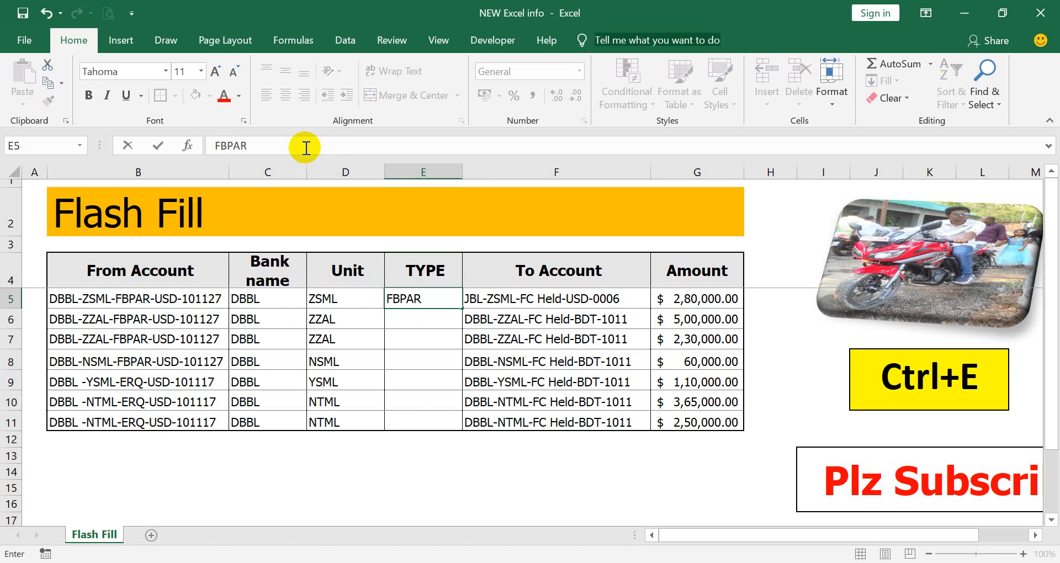
key(Return)
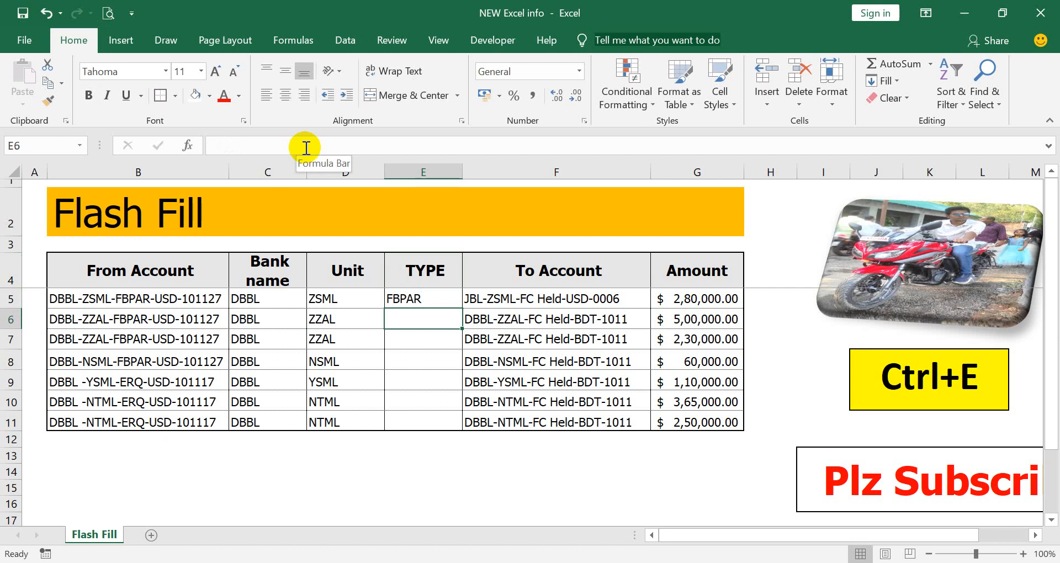
key(ctrl+e)
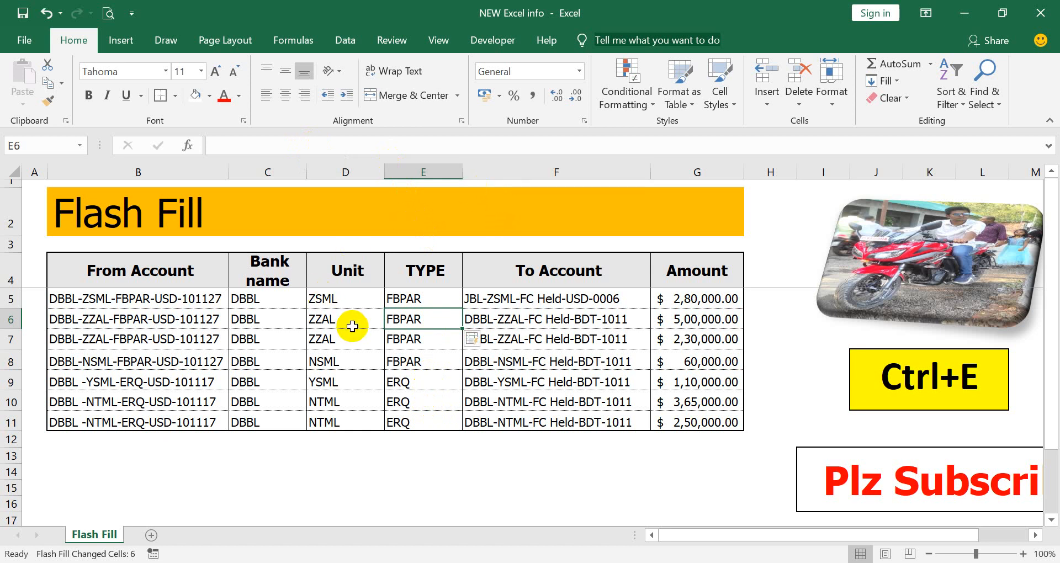
drag(306, 172, 273, 173)
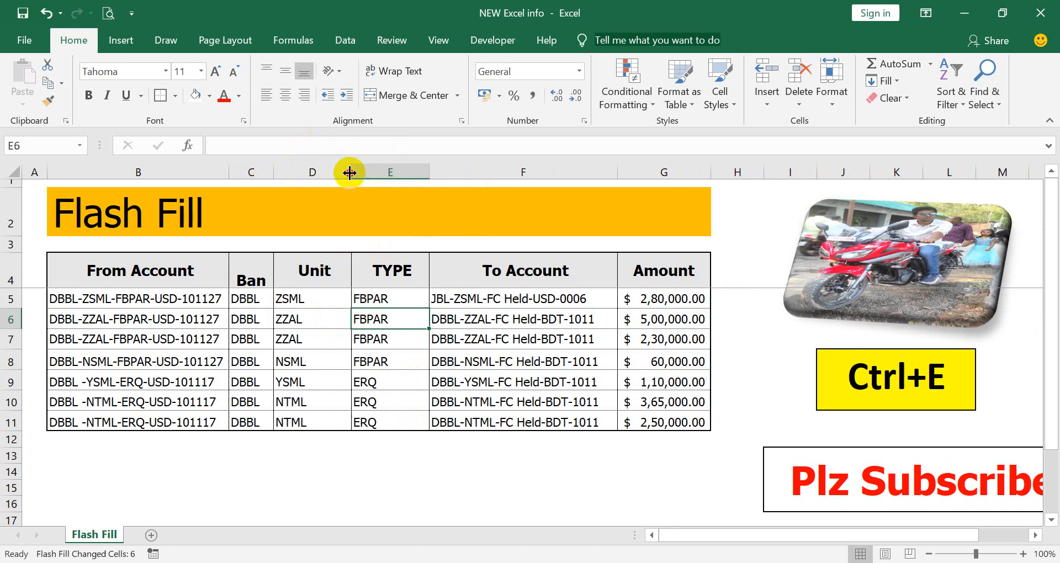
- Narrow the Unit and TYPE columns and insert an empty column before To Account
drag(351, 172, 323, 173)
drag(401, 173, 383, 173)
click(414, 171)
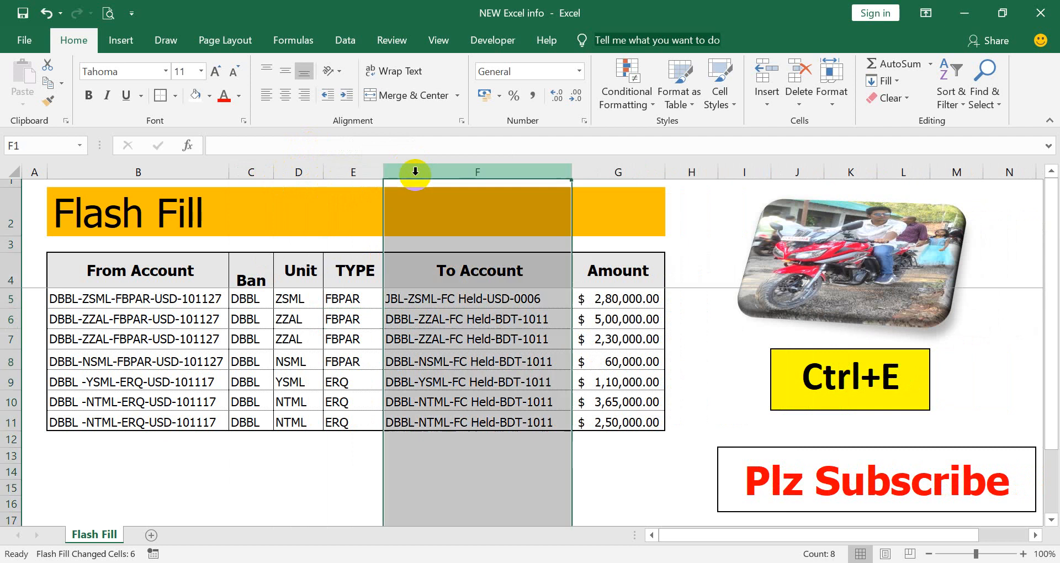
click(763, 83)
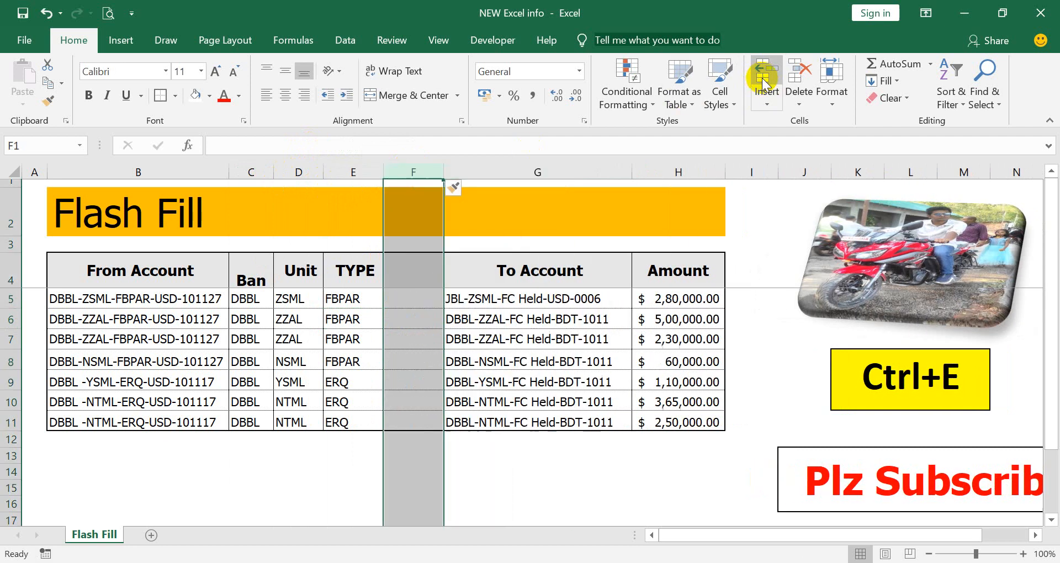
click(411, 303)
- Head the new column ACCOUNT in cell F4
click(406, 270)
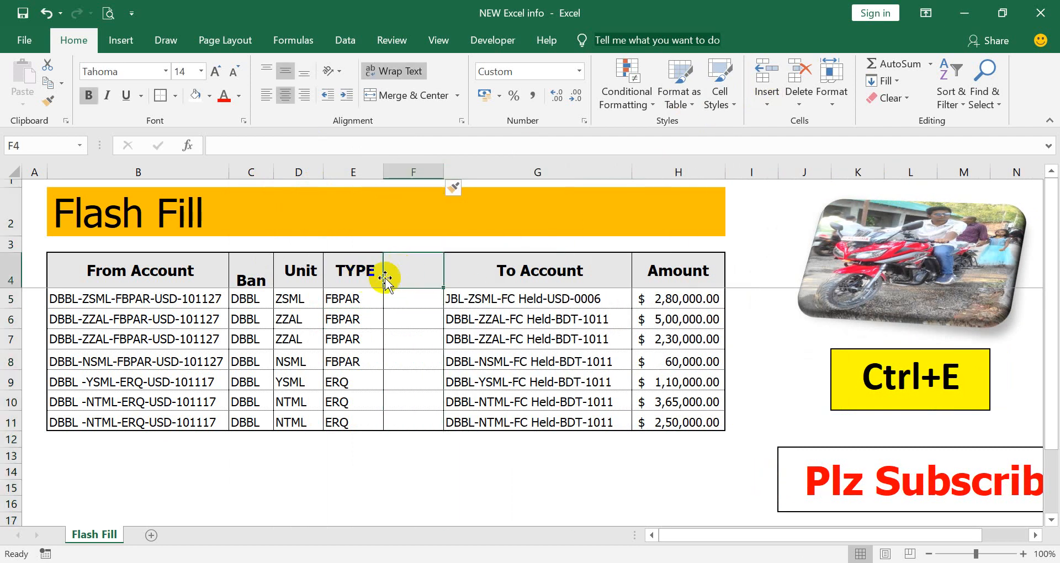
click(366, 267)
click(427, 268)
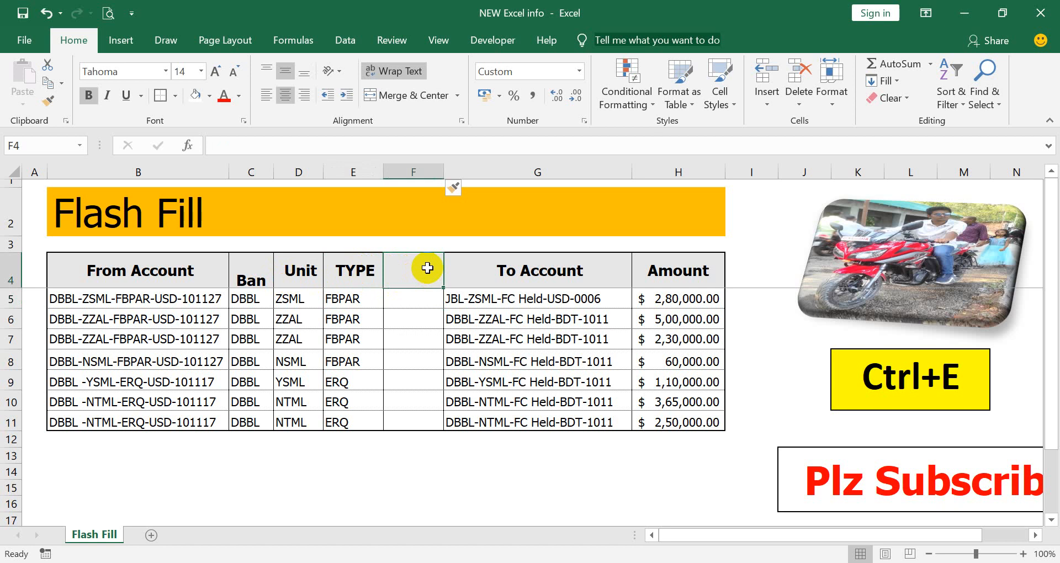
text(A)
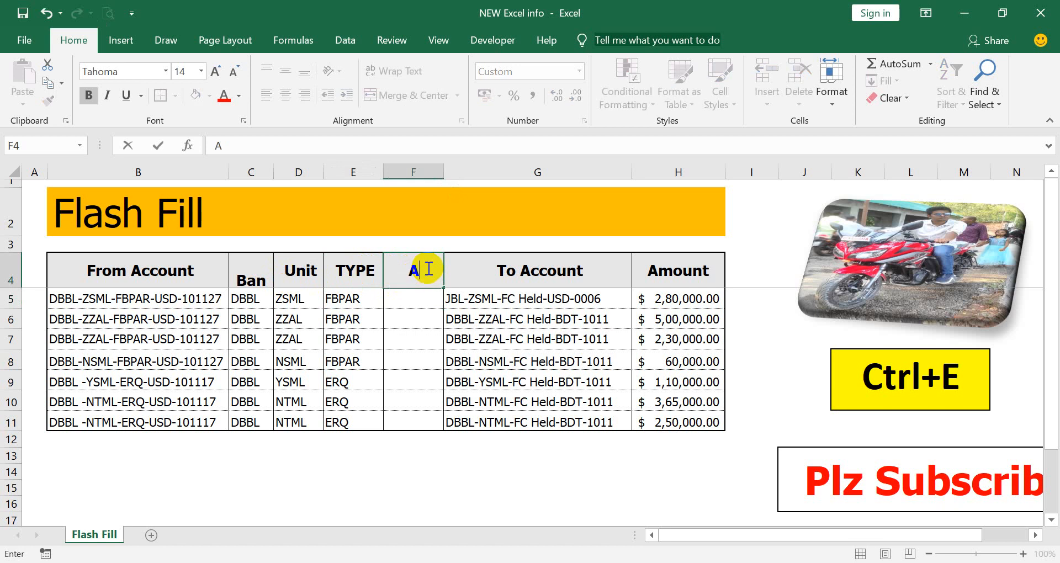
text(CCOUNTY)
key(BackSpace)
key(Return)
click(427, 267)
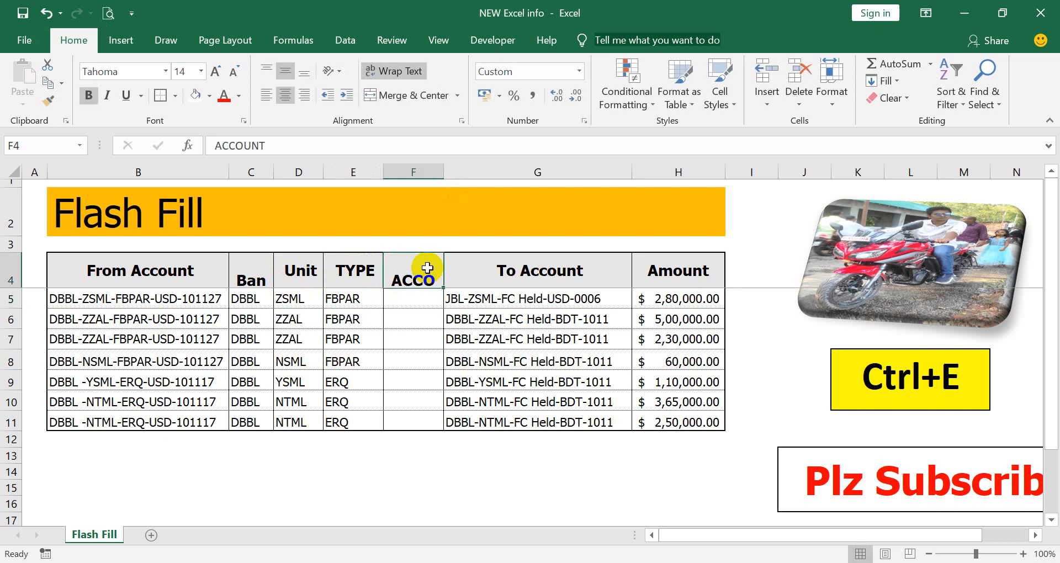
click(403, 299)
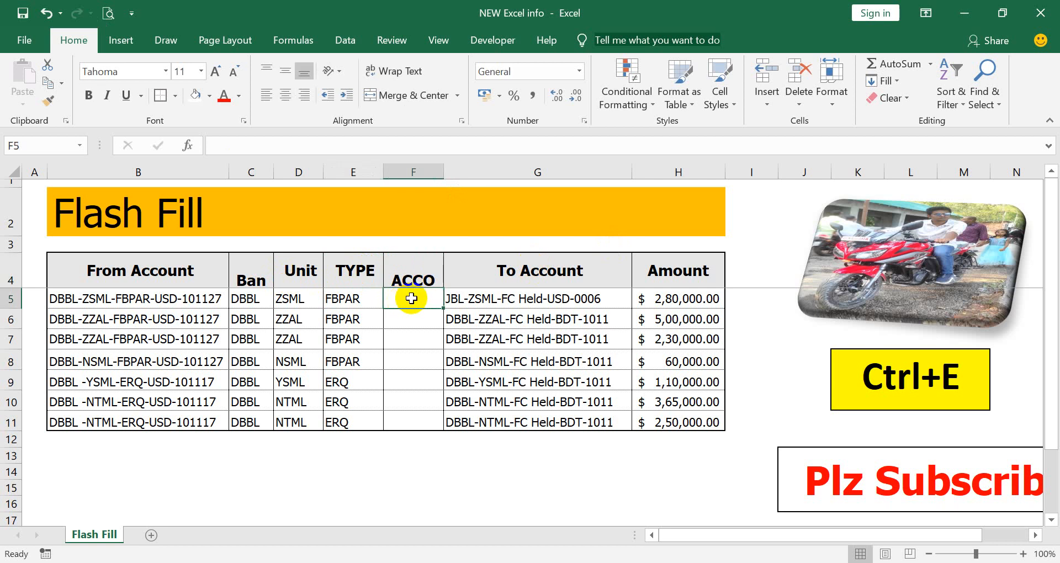
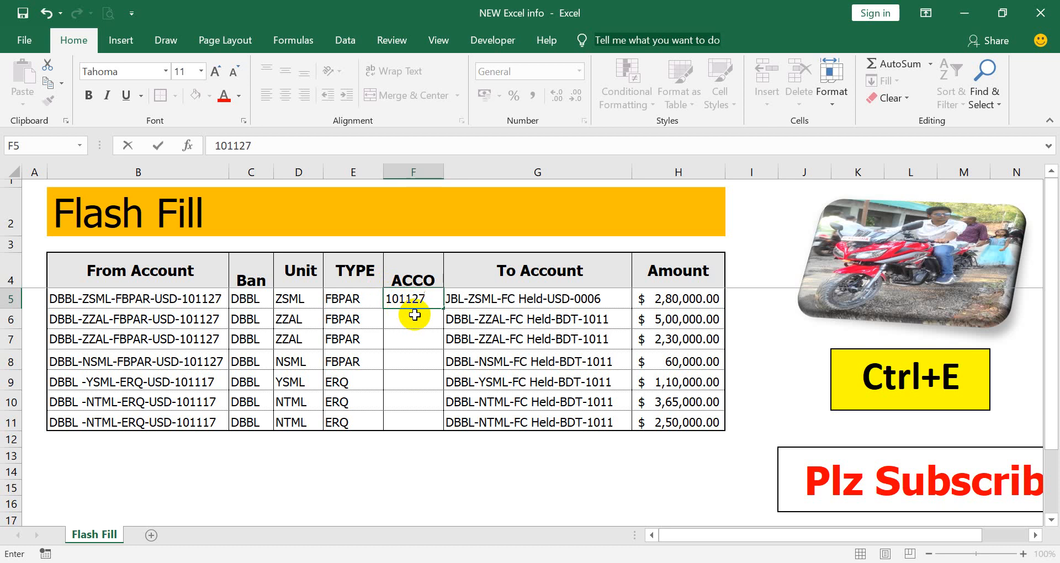
key(Return)
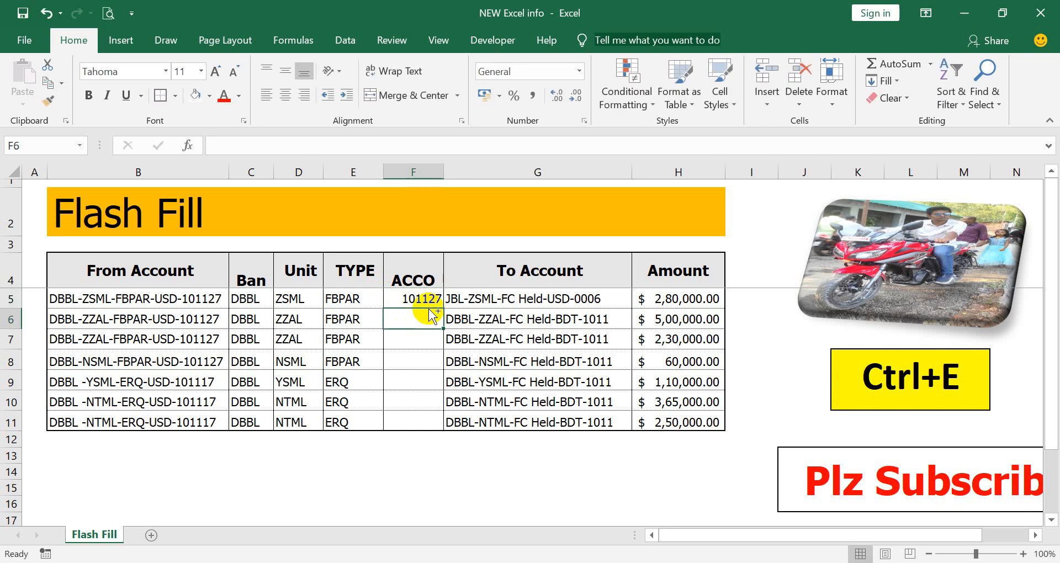
key(ctrl+e)
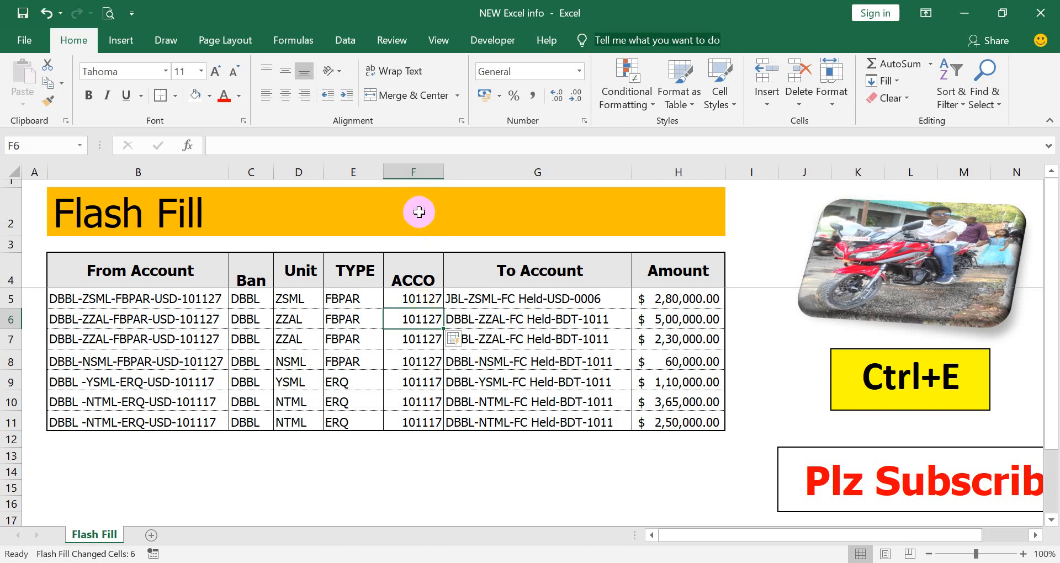
click(442, 170)
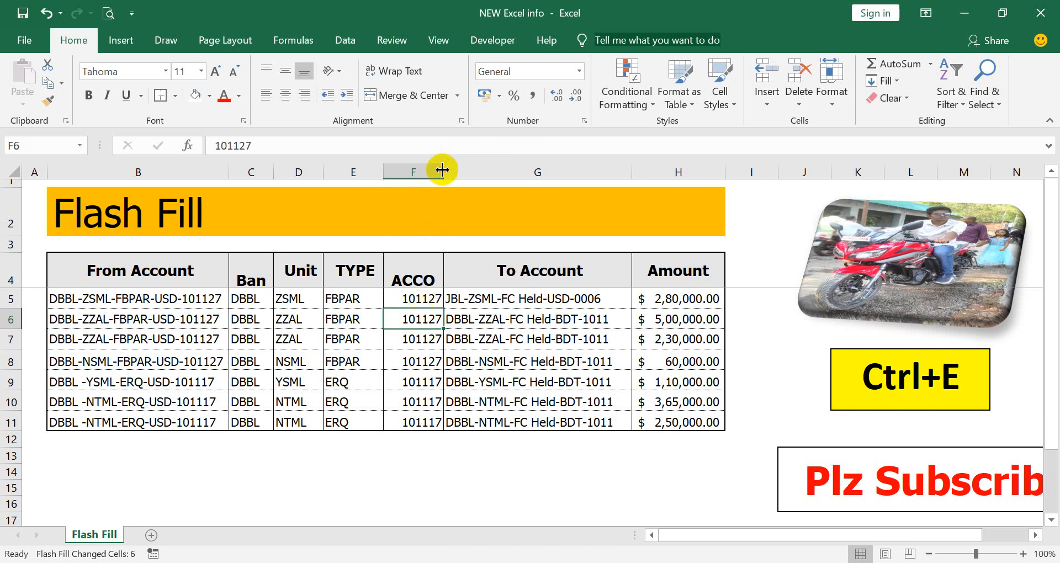
- Shrink the ACCOUNT column width to just fit the six-digit account numbers
drag(442, 170, 433, 174)
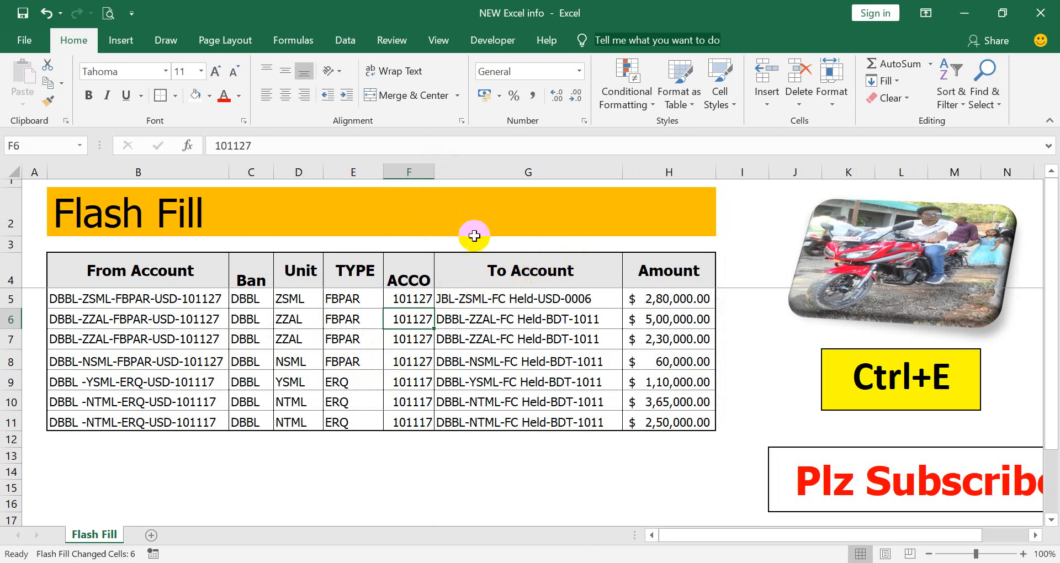
click(464, 172)
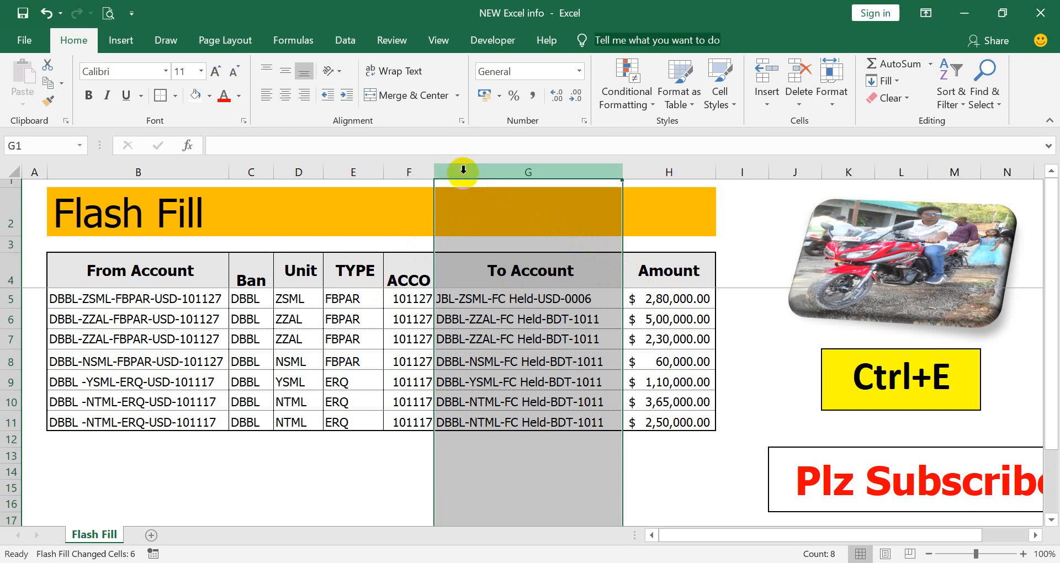
- Insert a new column before To Account and enter ZS in G5
click(760, 85)
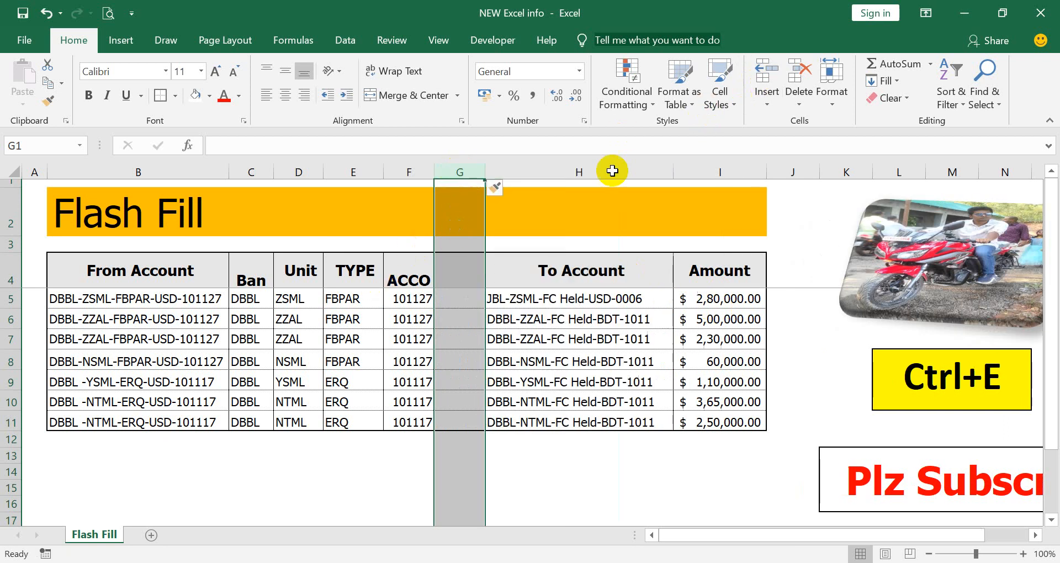
click(470, 301)
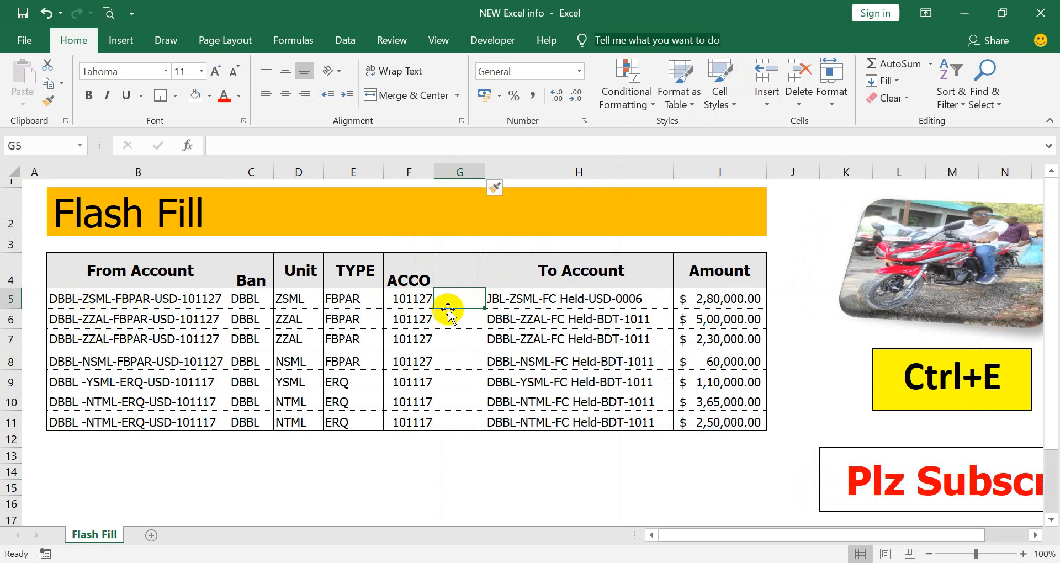
text(ZS)
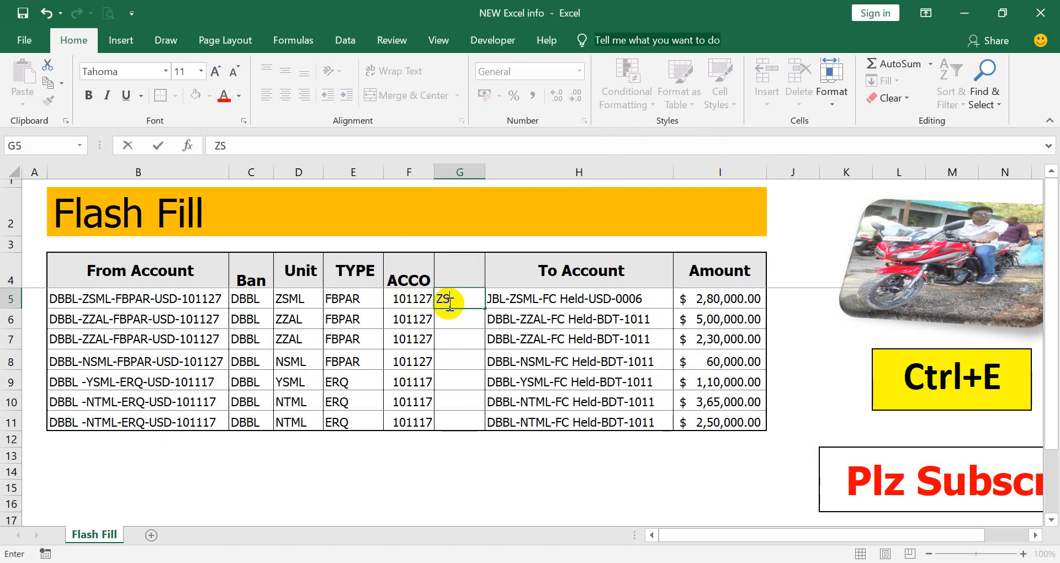
key(Return)
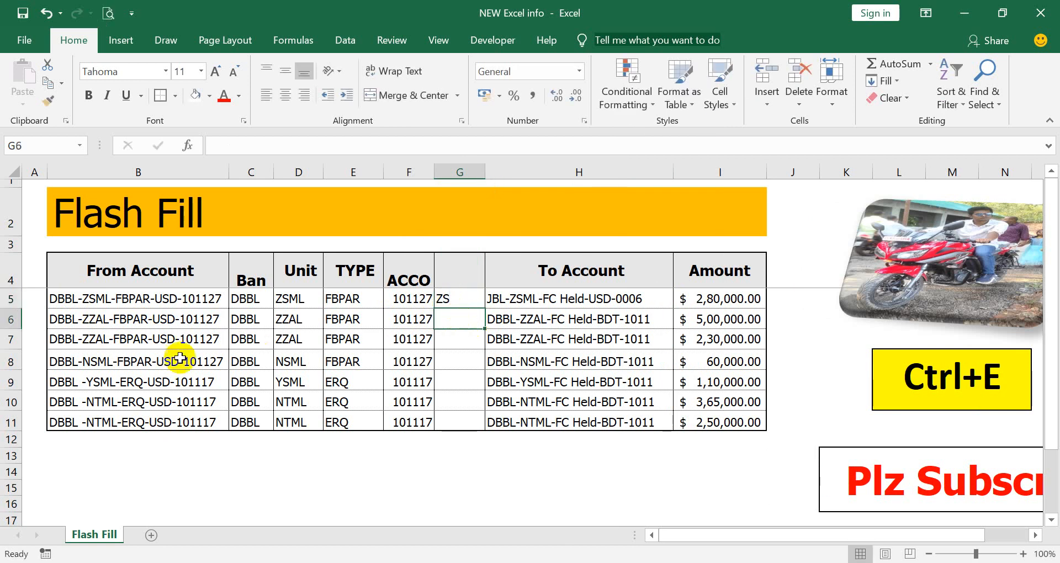
- Flash-fill column G with codes like ZS, ZZ and NS, then select the column
click(96, 300)
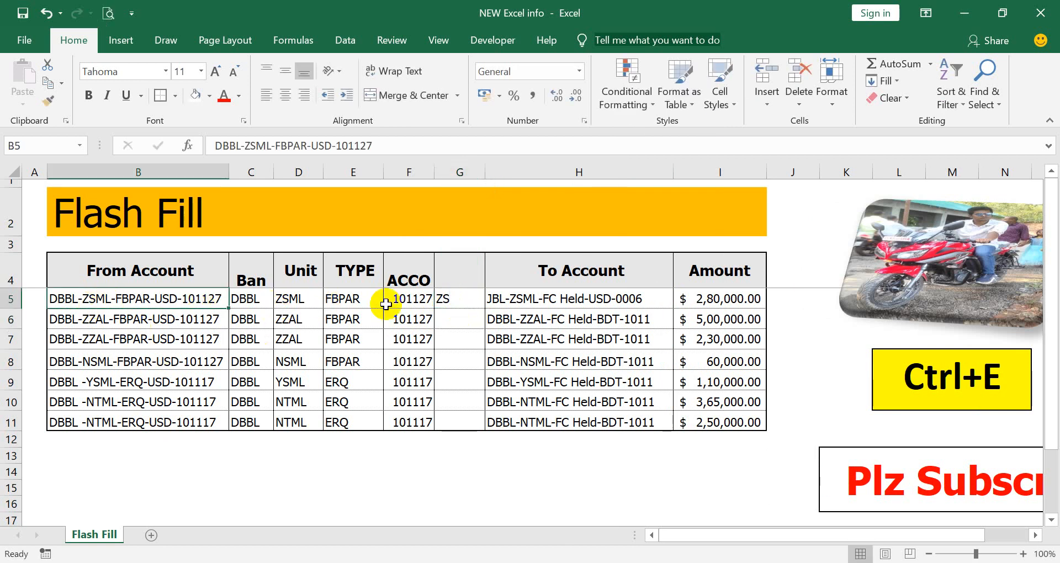
click(462, 298)
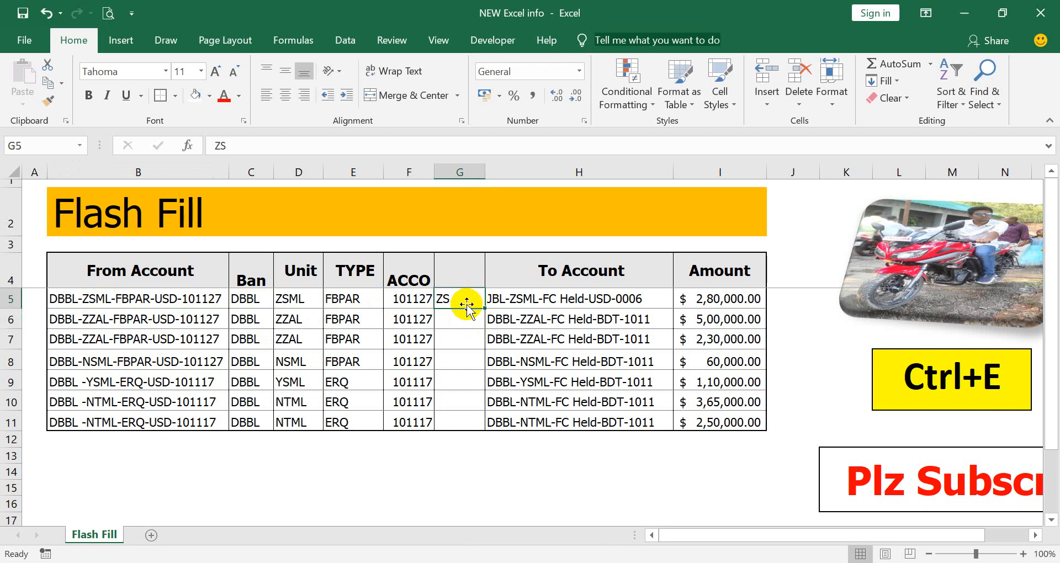
click(473, 319)
key(ctrl+e)
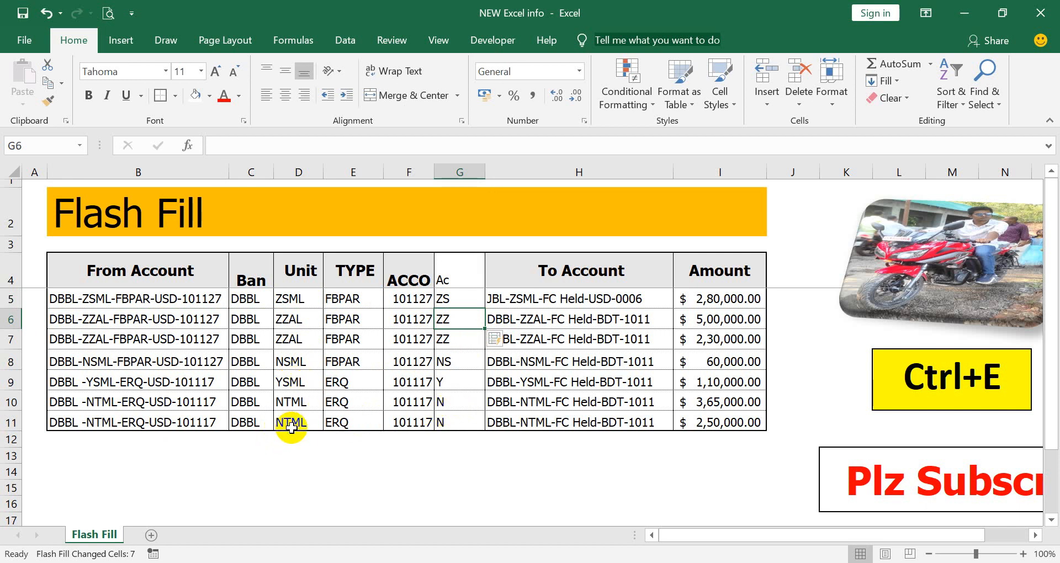
click(445, 299)
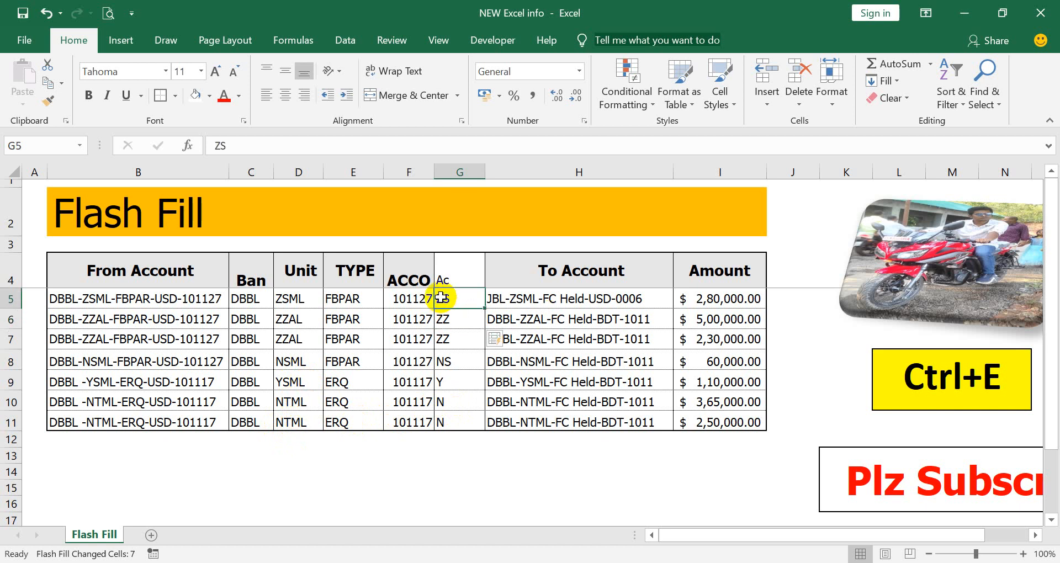
click(450, 279)
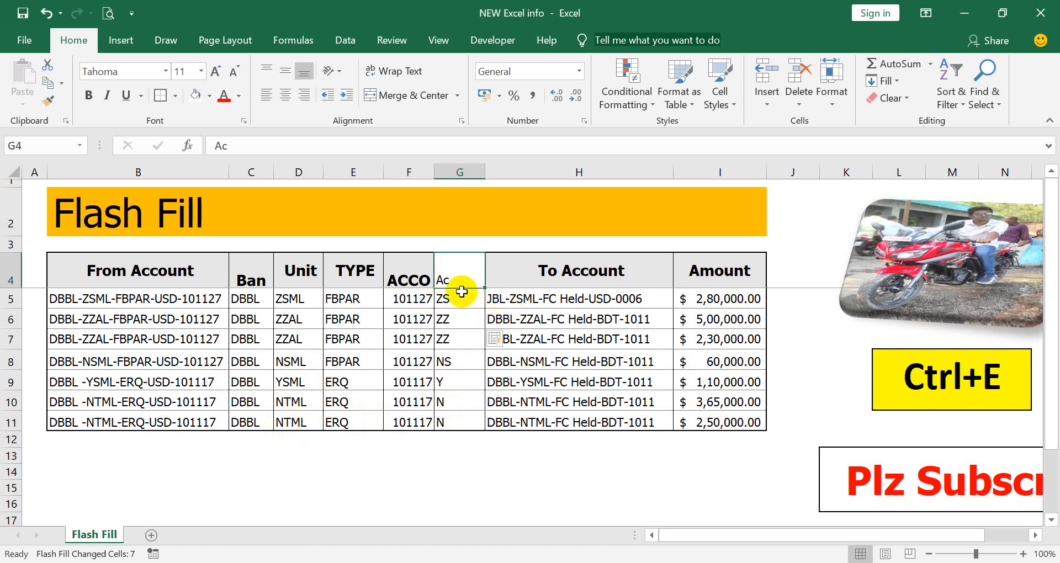
click(459, 171)
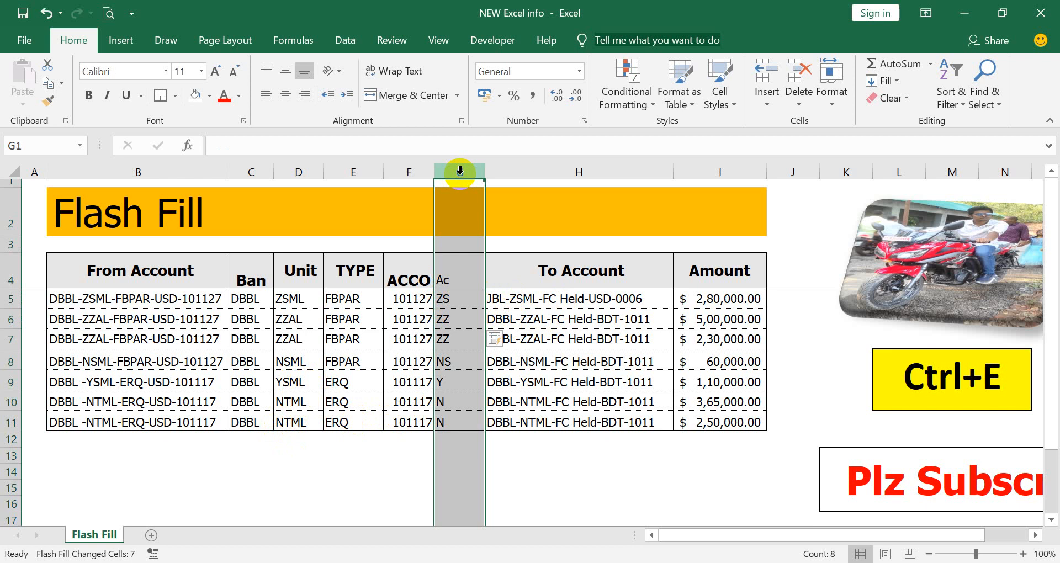
- Delete the helper Ac column
key(ctrl+minus)
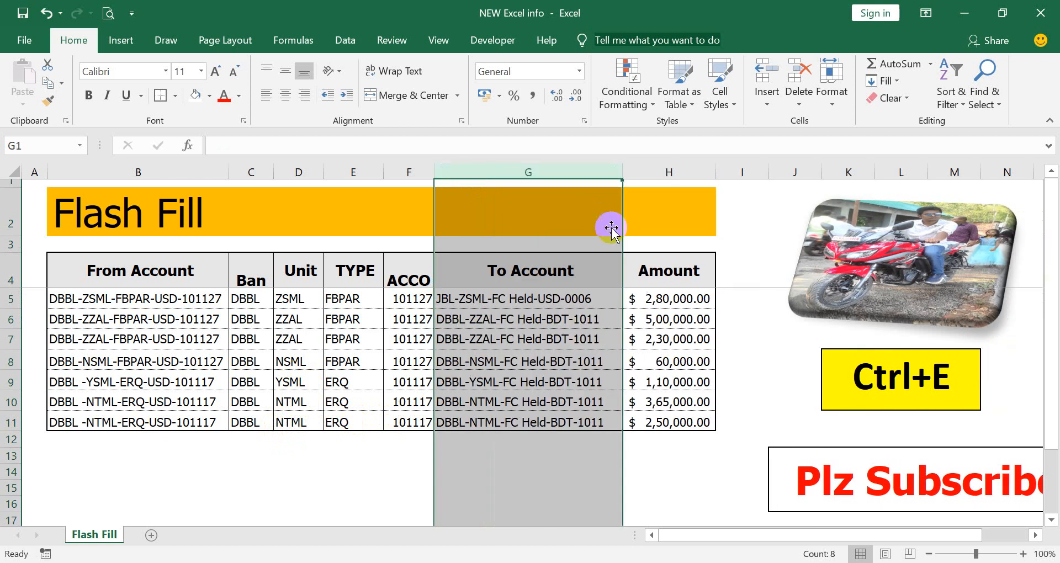
click(585, 339)
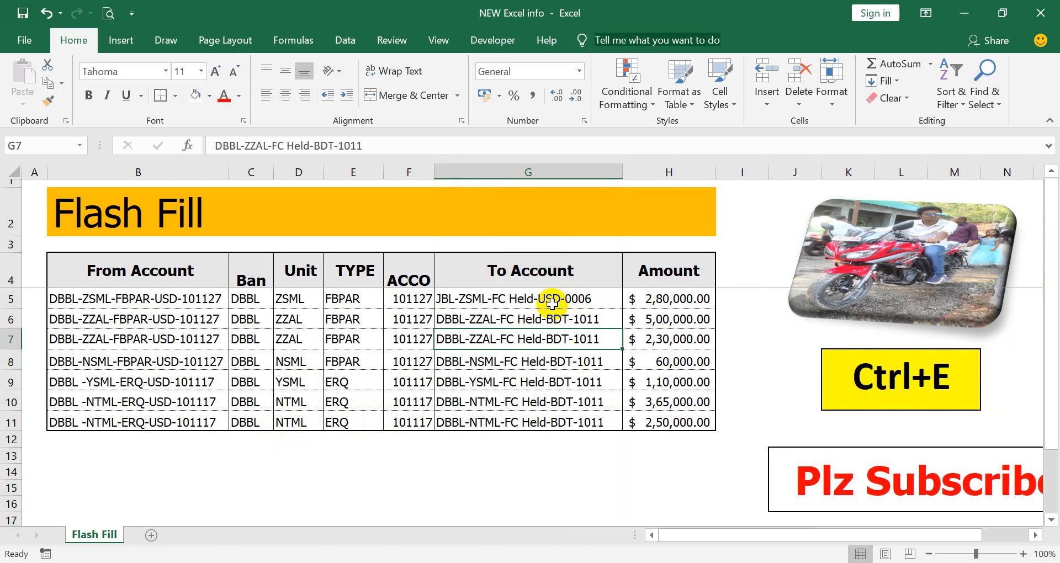
click(470, 299)
click(640, 171)
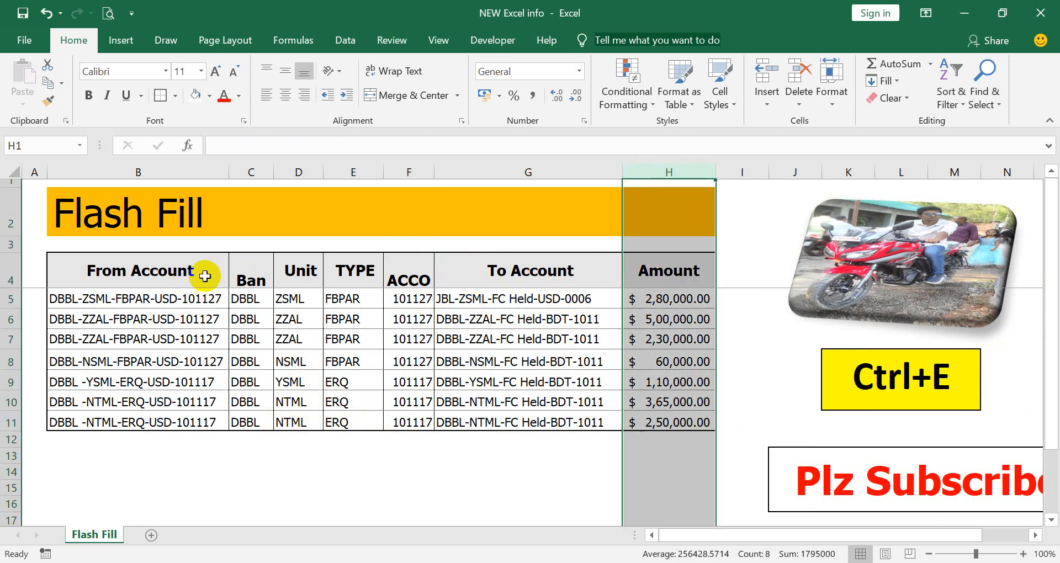
- Hide the Ban, Unit, TYPE and ACCO columns
drag(244, 171, 362, 206)
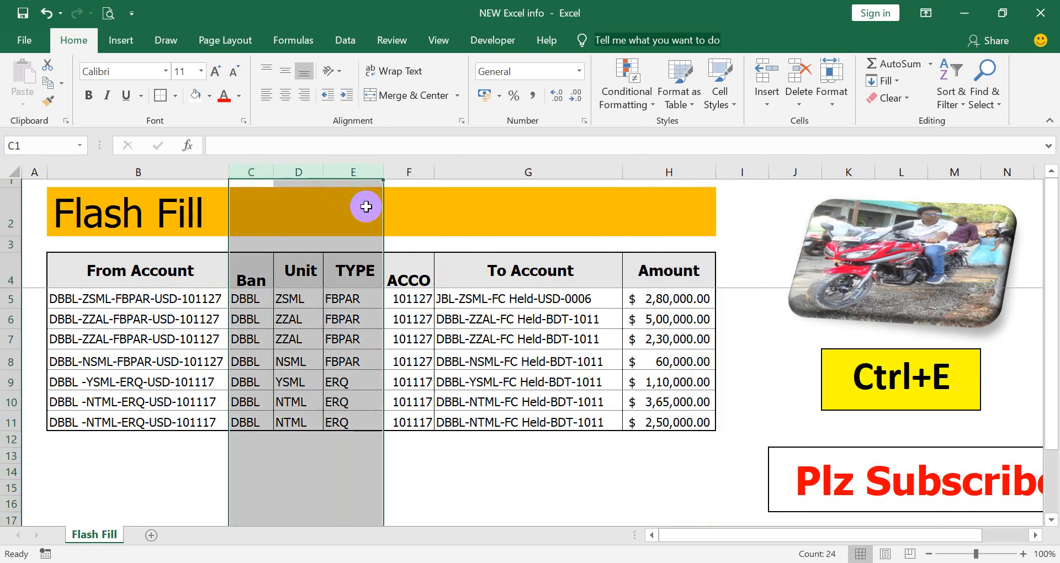
click(260, 175)
drag(259, 175, 380, 197)
right_click(380, 197)
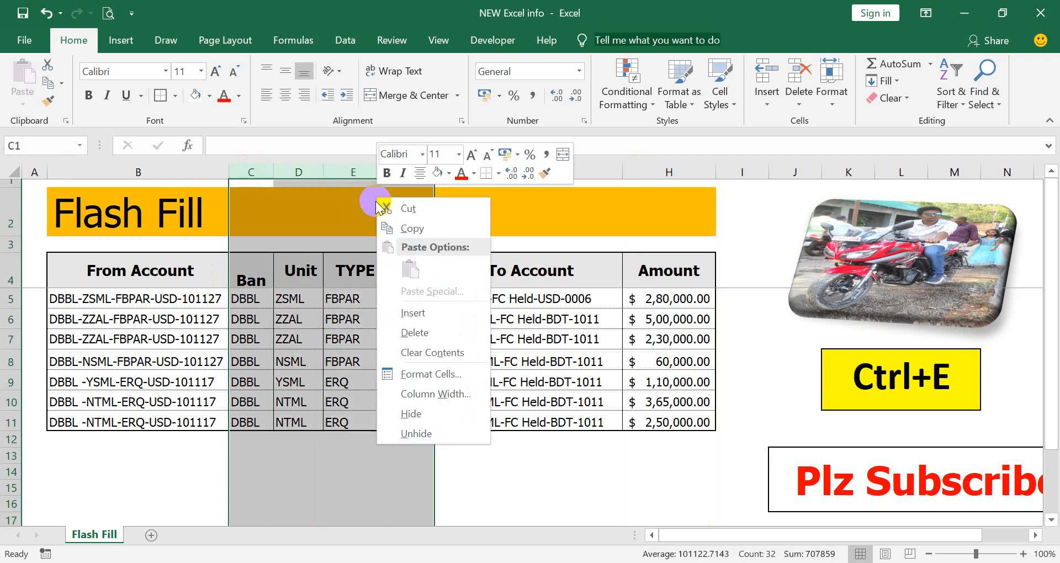
click(431, 415)
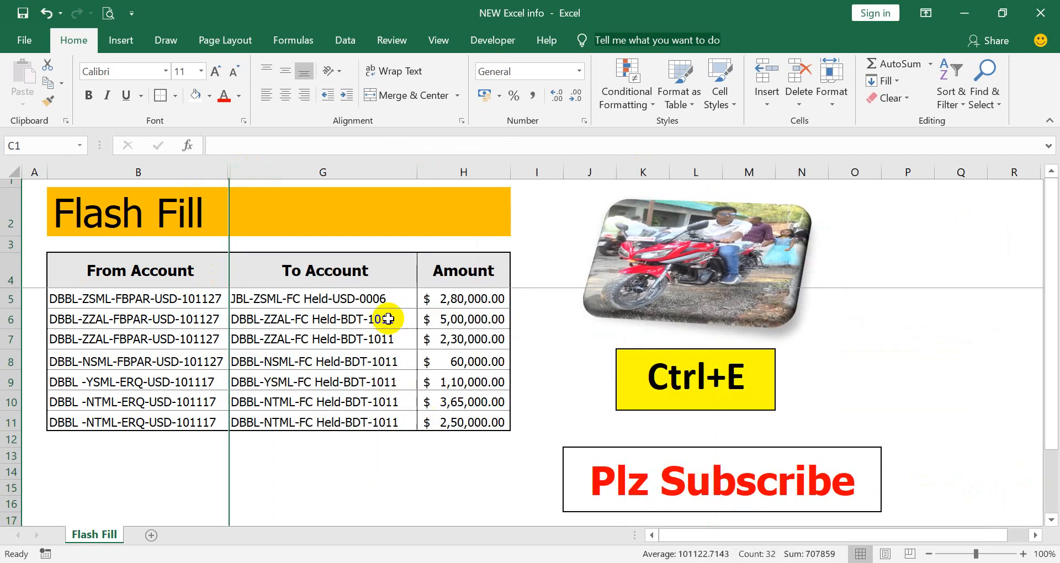
- Insert three narrow empty columns between To Account and Amount
click(462, 171)
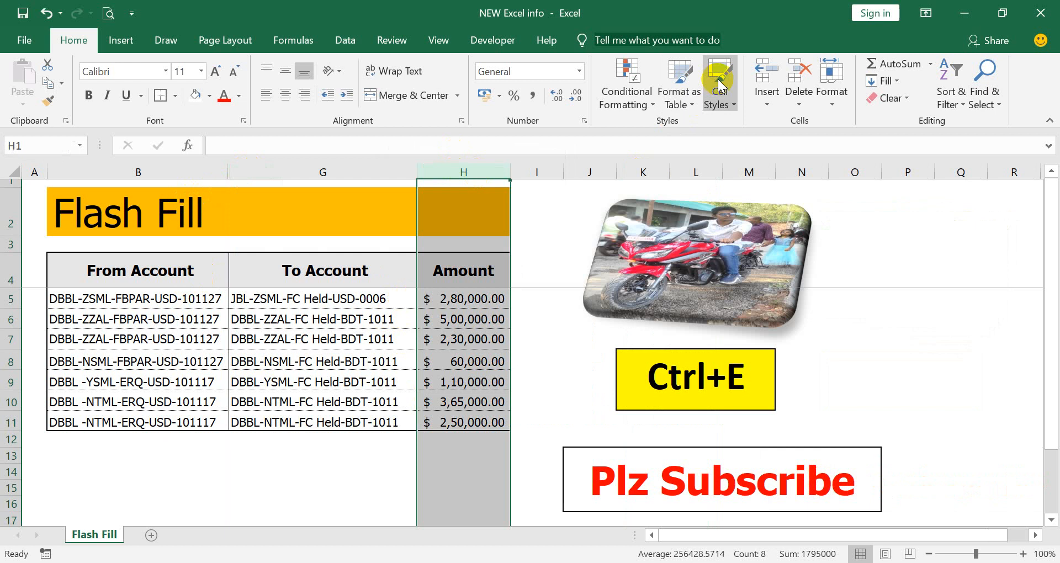
click(757, 79)
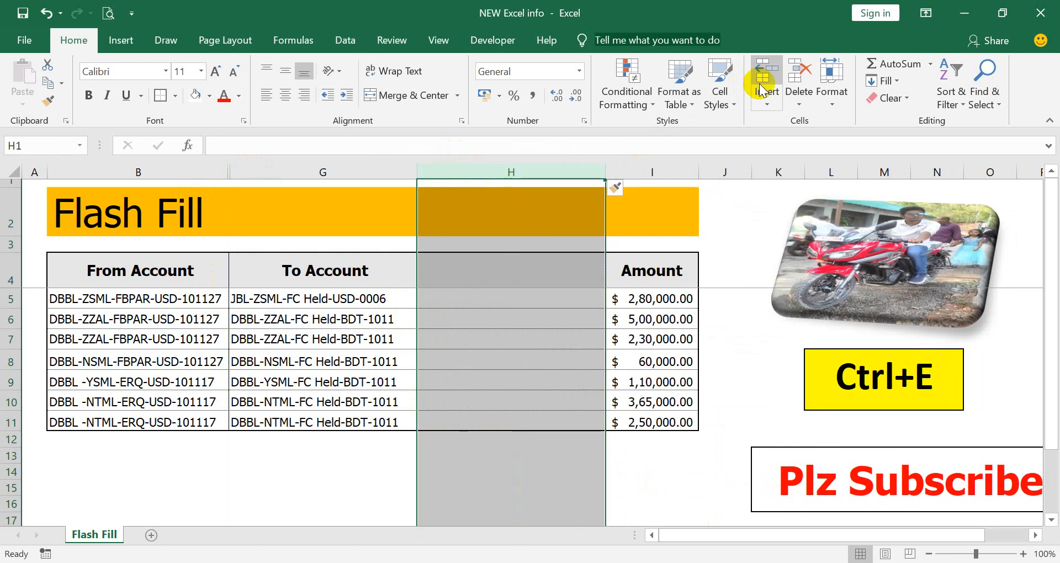
click(763, 91)
drag(722, 171, 596, 172)
drag(791, 172, 675, 194)
click(442, 171)
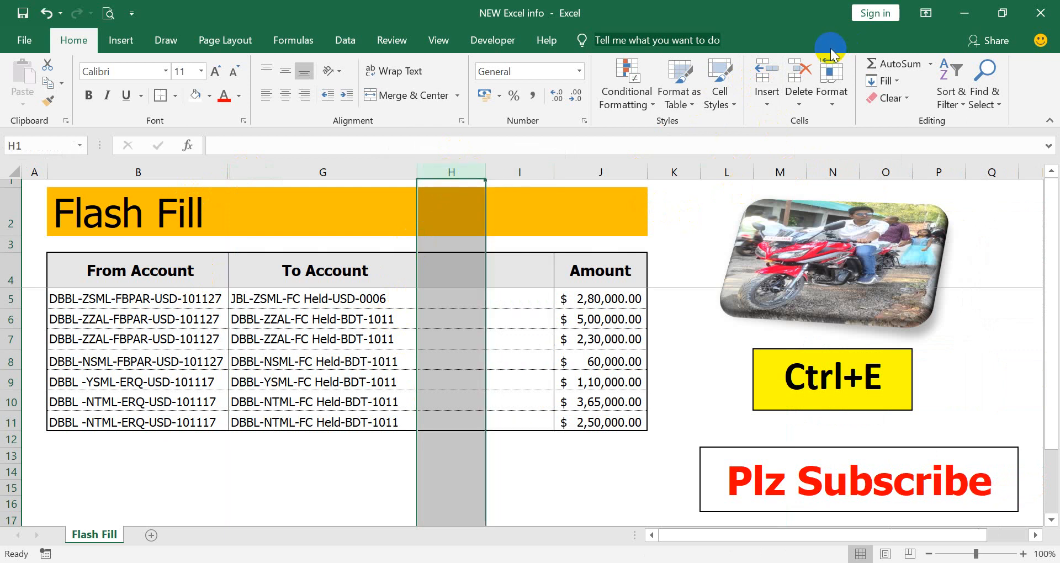
click(765, 83)
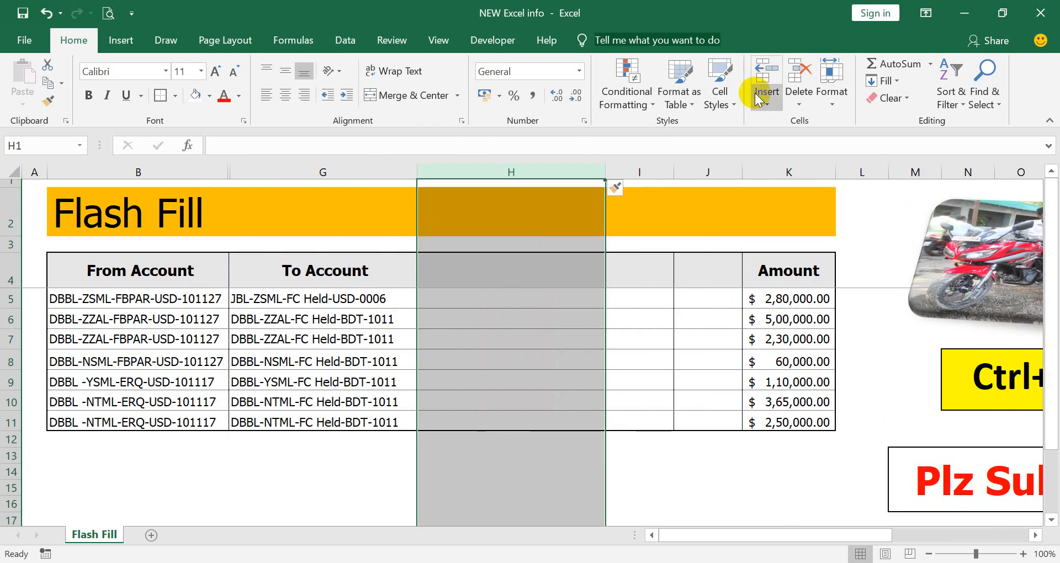
drag(605, 172, 515, 176)
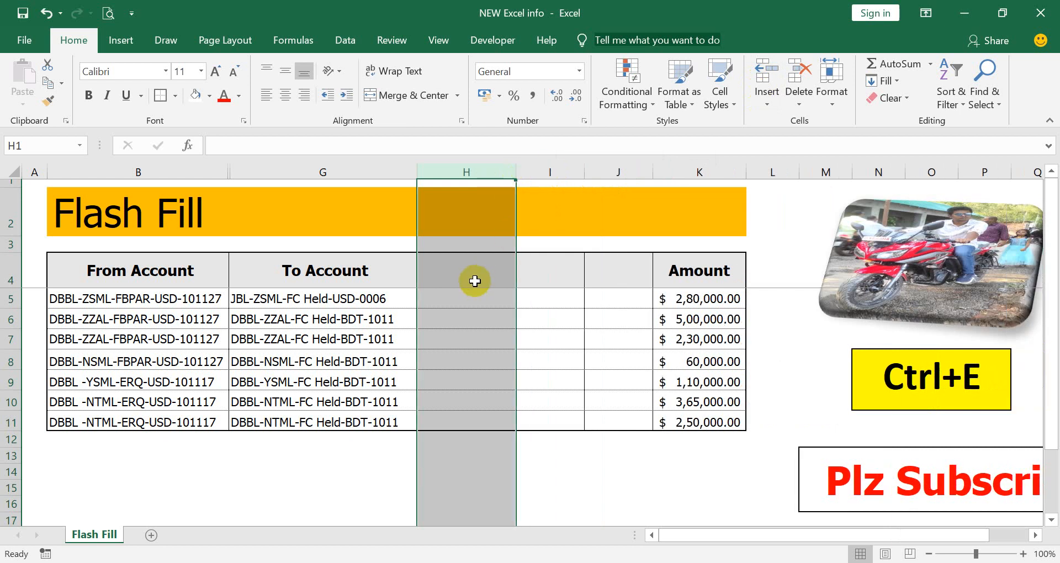
click(493, 255)
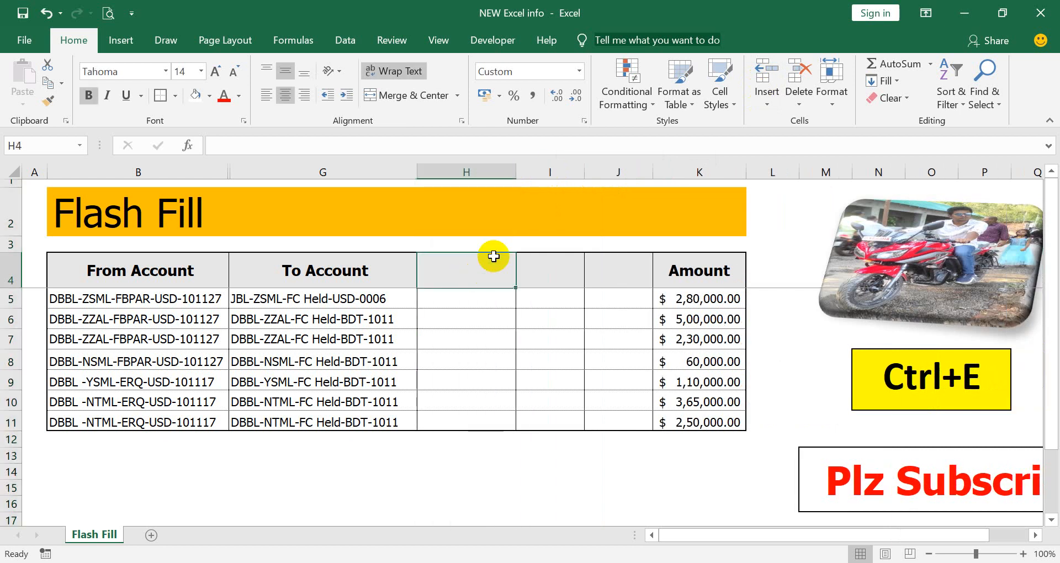
- Enter the headings BANK, UNIT and TYPE across H4:J4
text(BANK)
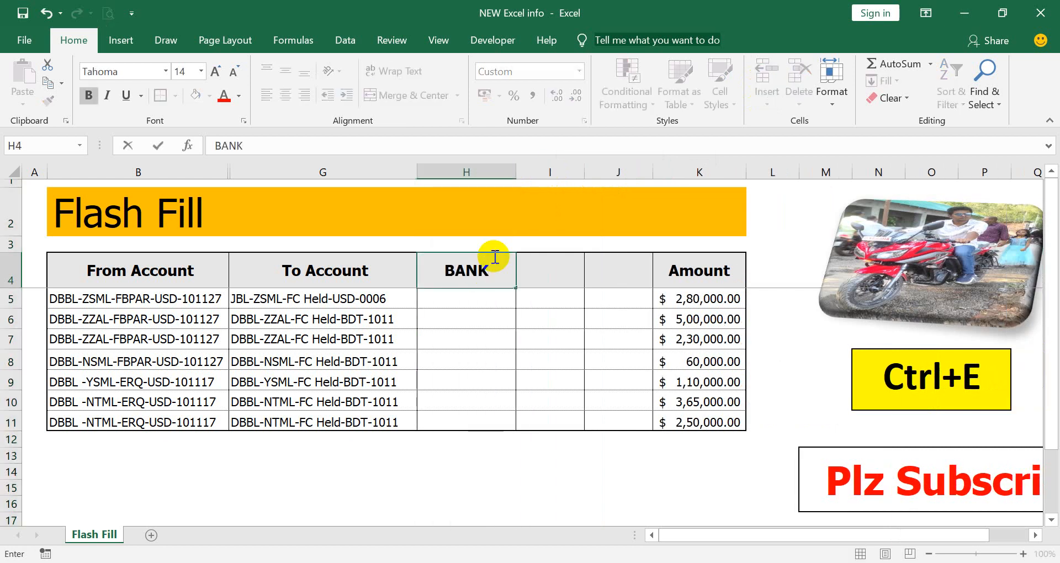
key(Tab)
text(U)
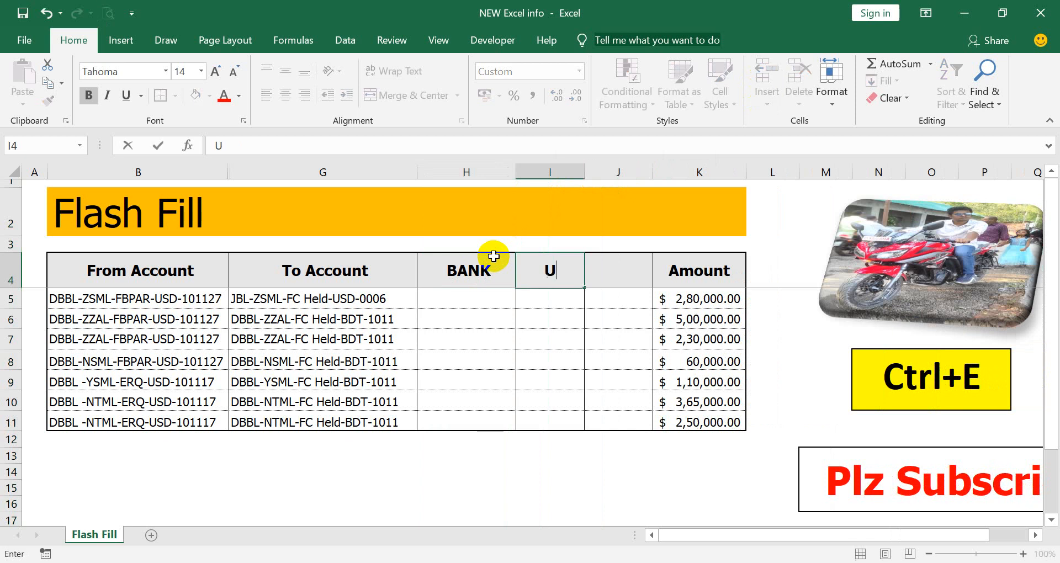
text(NIT)
key(Tab)
text(T)
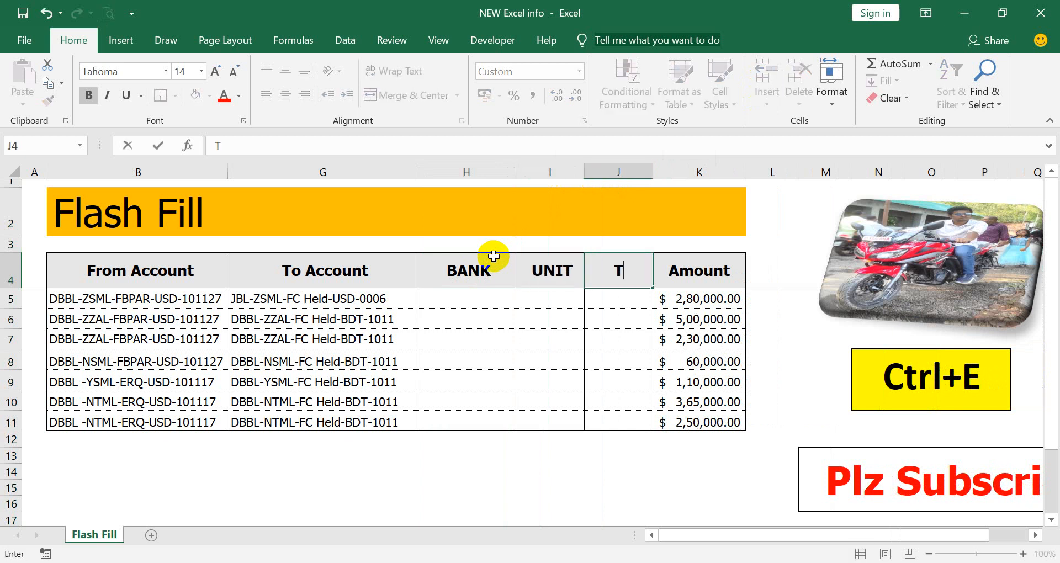
text(YPE)
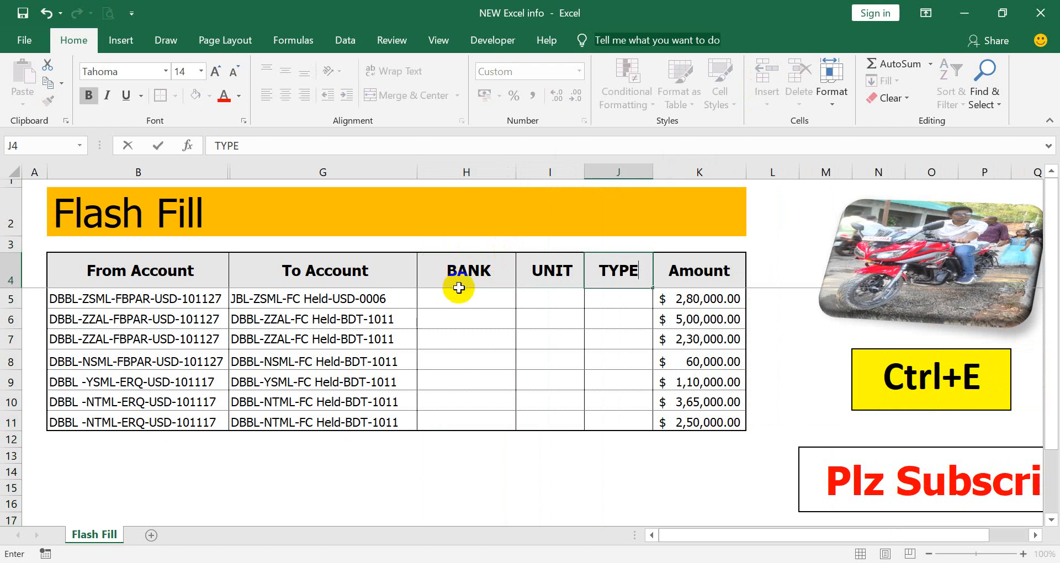
- Enter JBL, ZSML and FC Held as examples in H5:J5
click(482, 293)
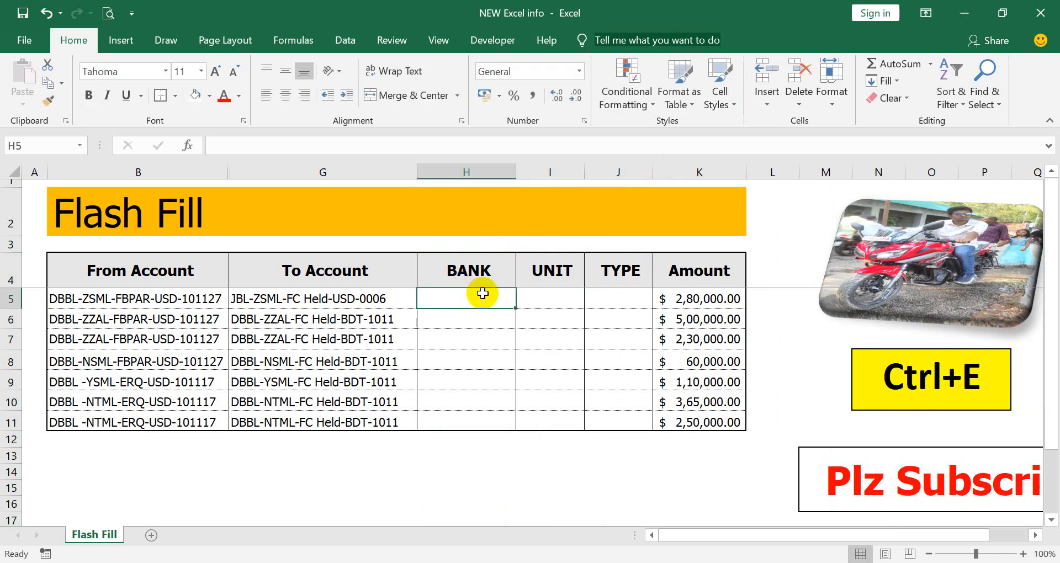
text(JBL)
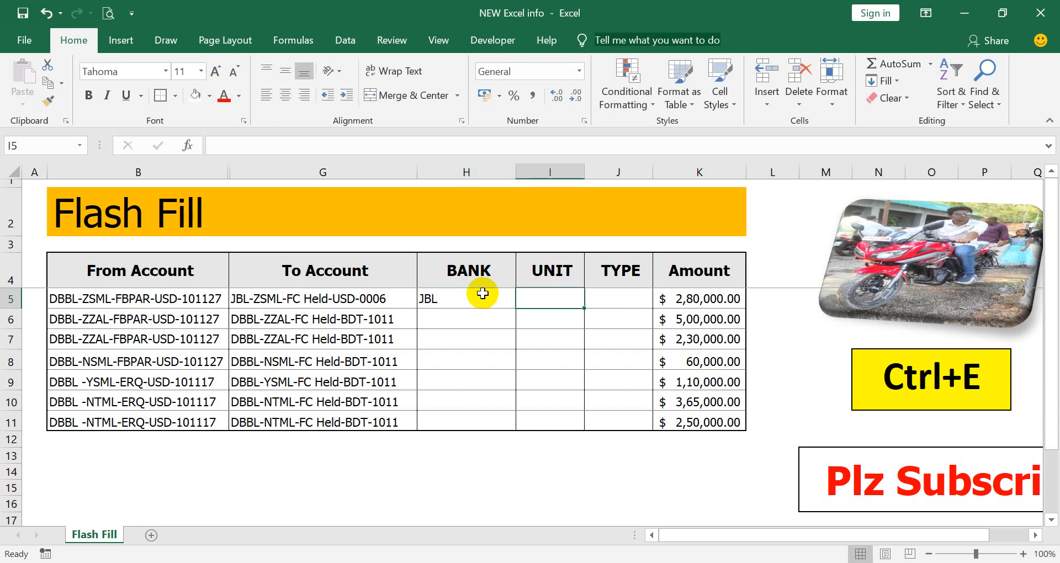
text(ZS)
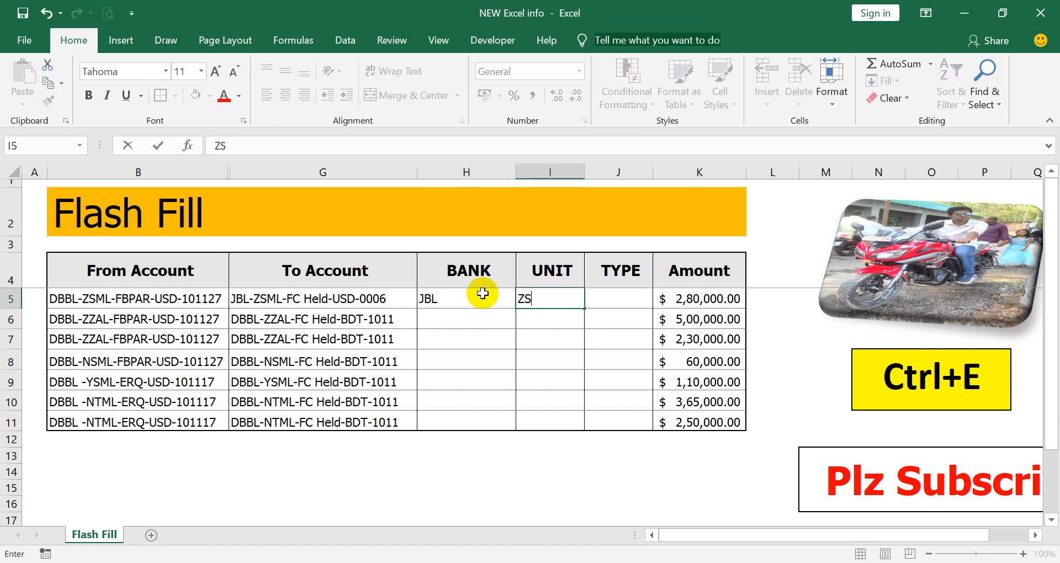
text(ML)
key(Tab)
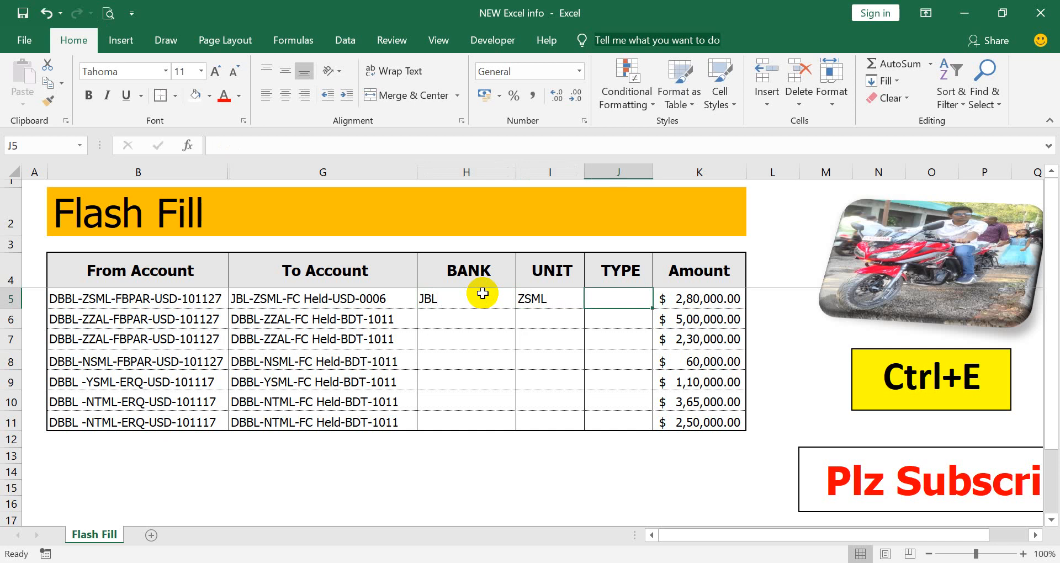
text(FC)
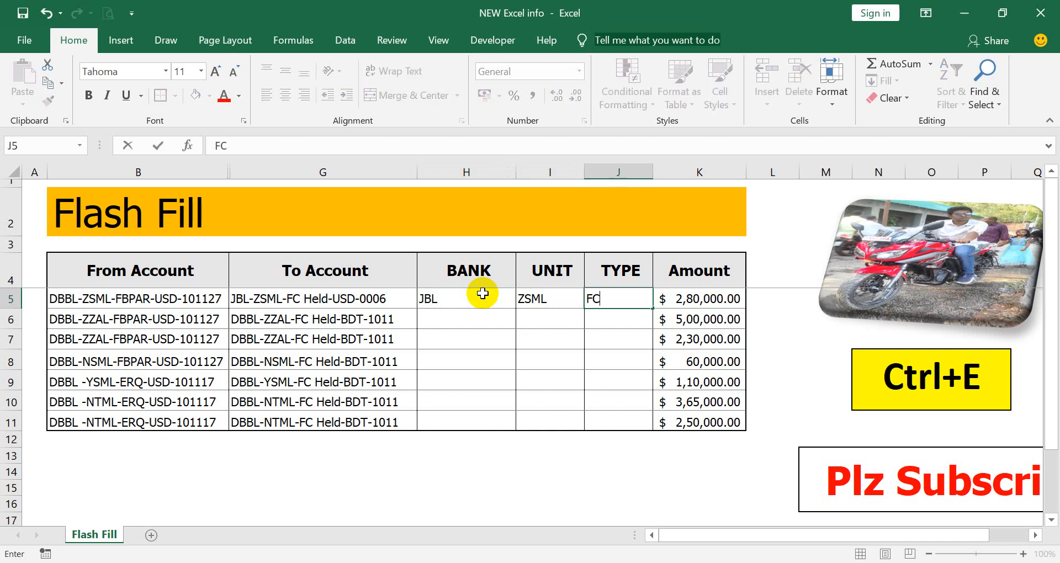
text( HE)
key(BackSpace)
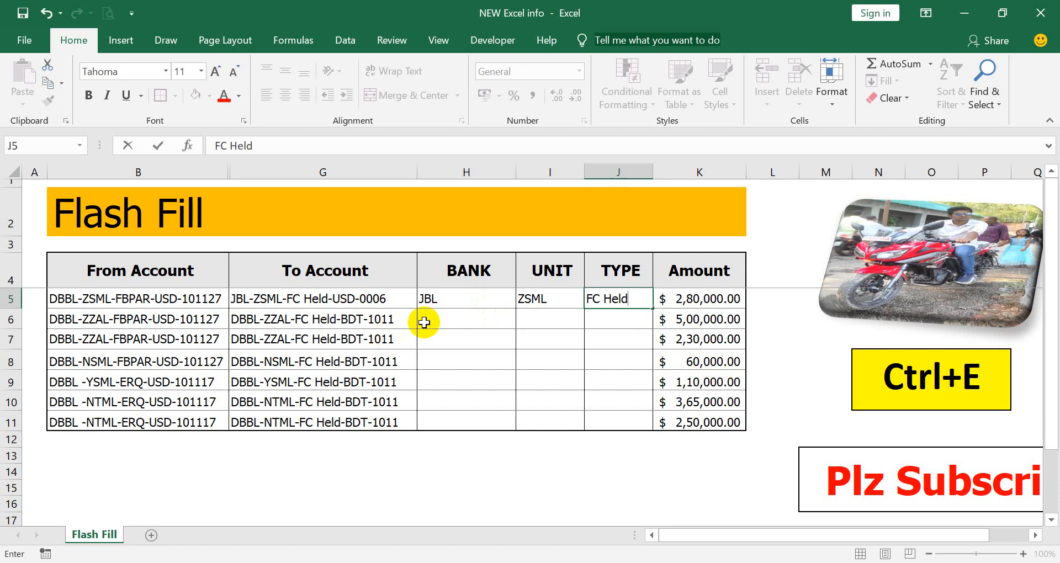
- Flash-fill the BANK and UNIT columns from the row 5 examples
click(441, 317)
key(ctrl+e)
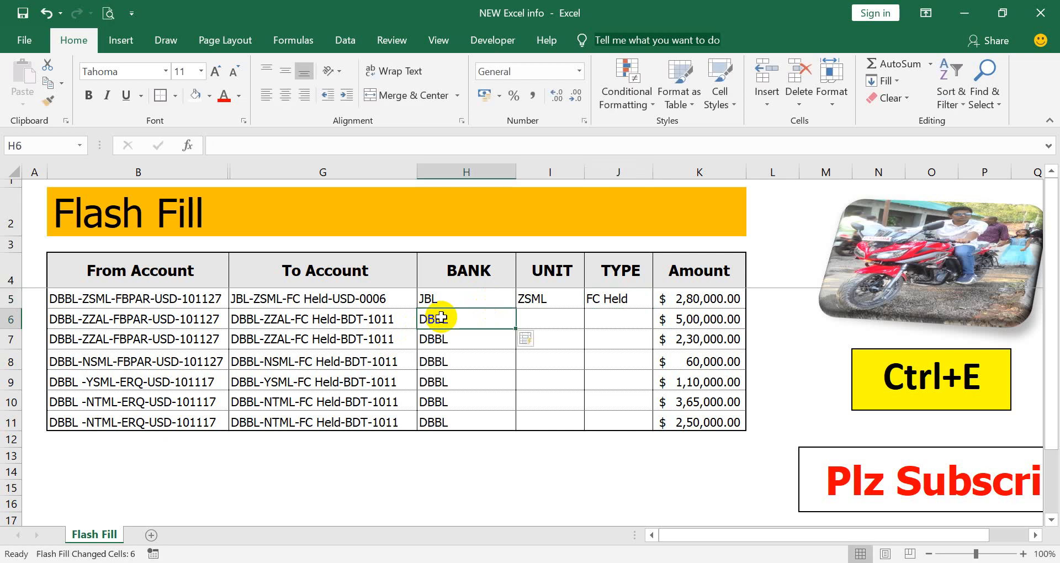
click(536, 321)
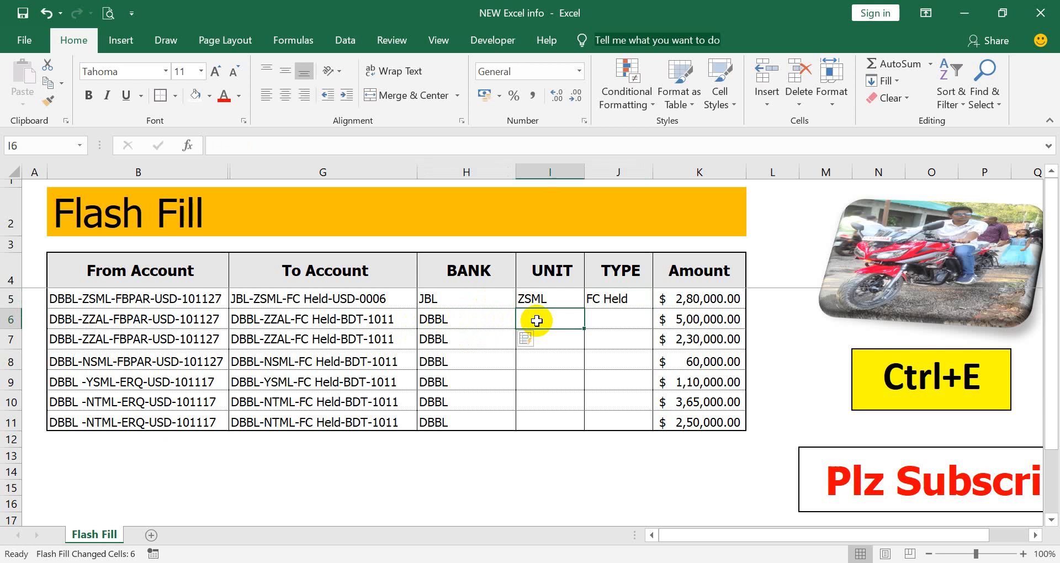
key(ctrl+e)
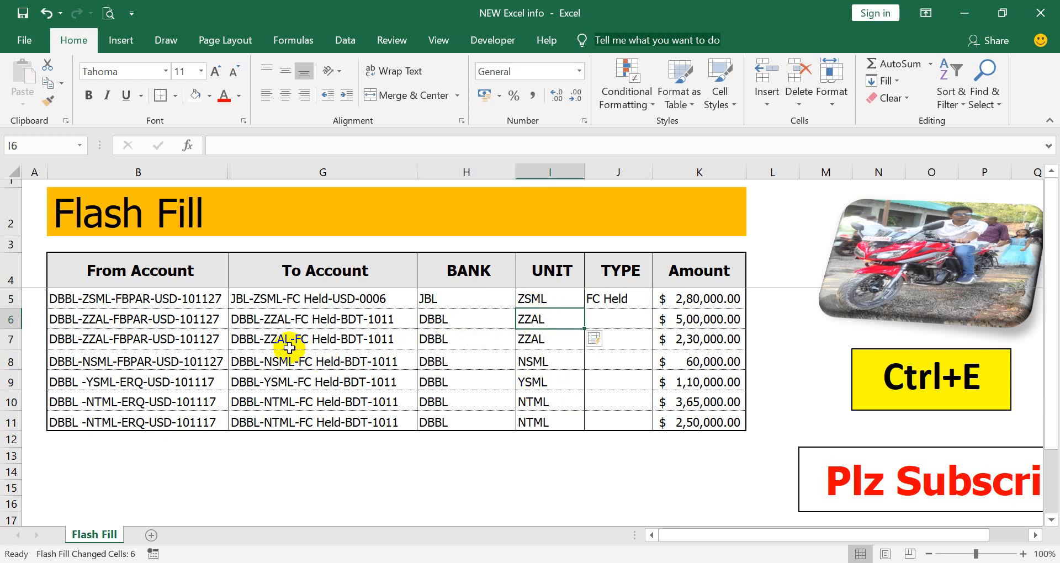
- Flash-fill the TYPE column, then select the BANK, UNIT and TYPE columns
drag(270, 338, 319, 403)
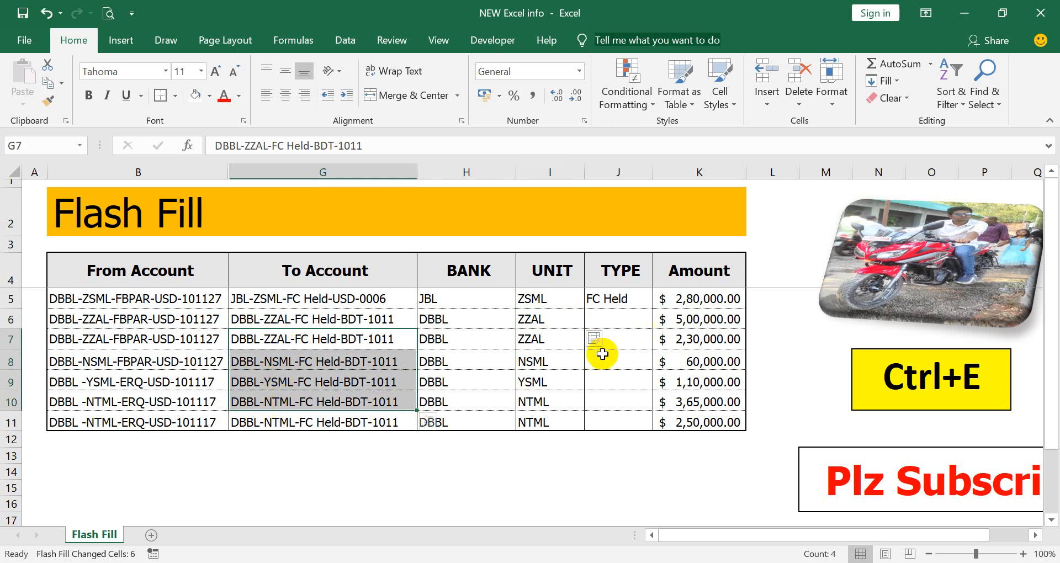
click(621, 315)
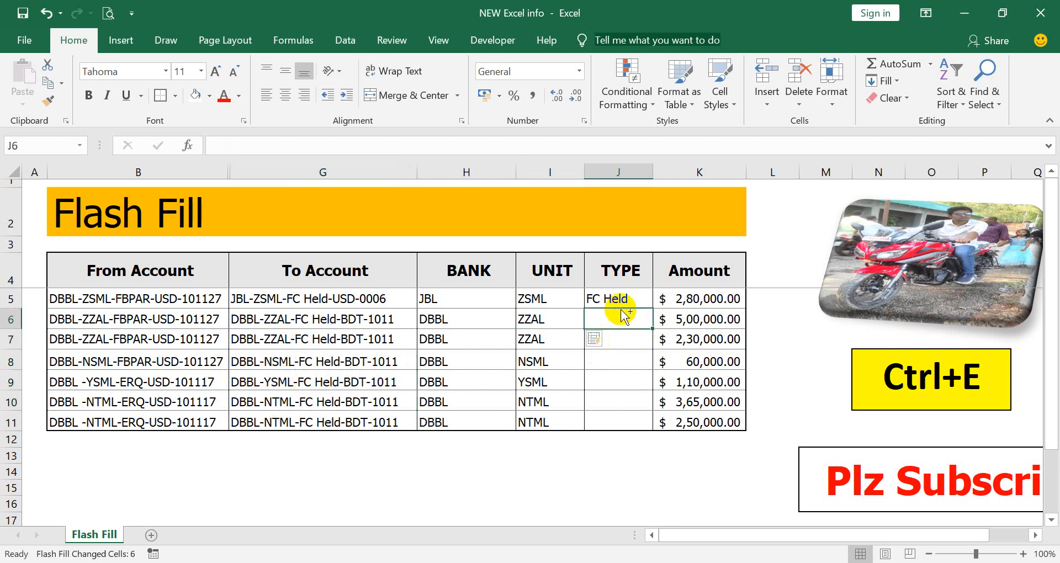
key(ctrl+e)
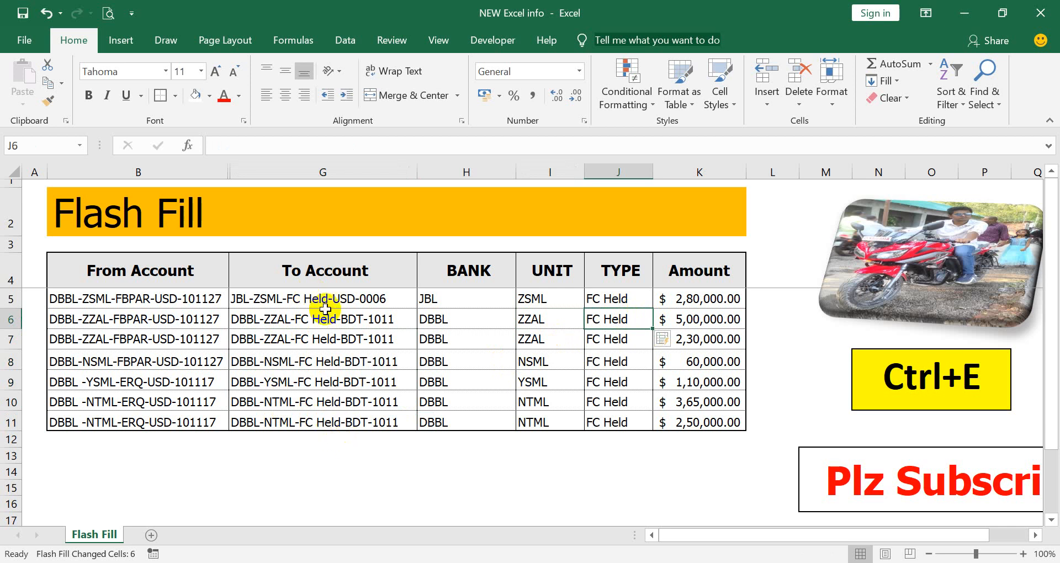
click(632, 360)
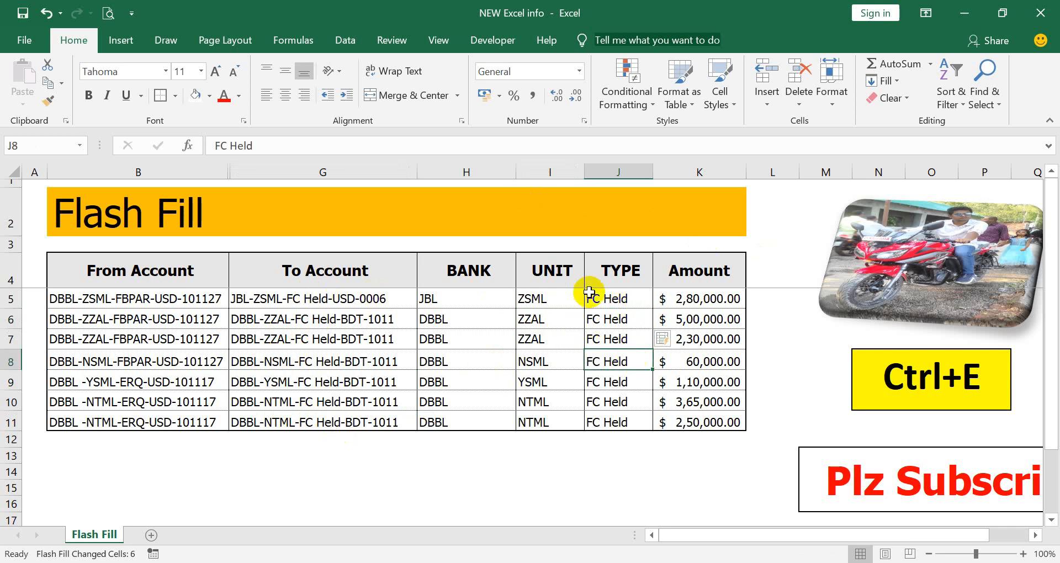
drag(464, 168, 634, 179)
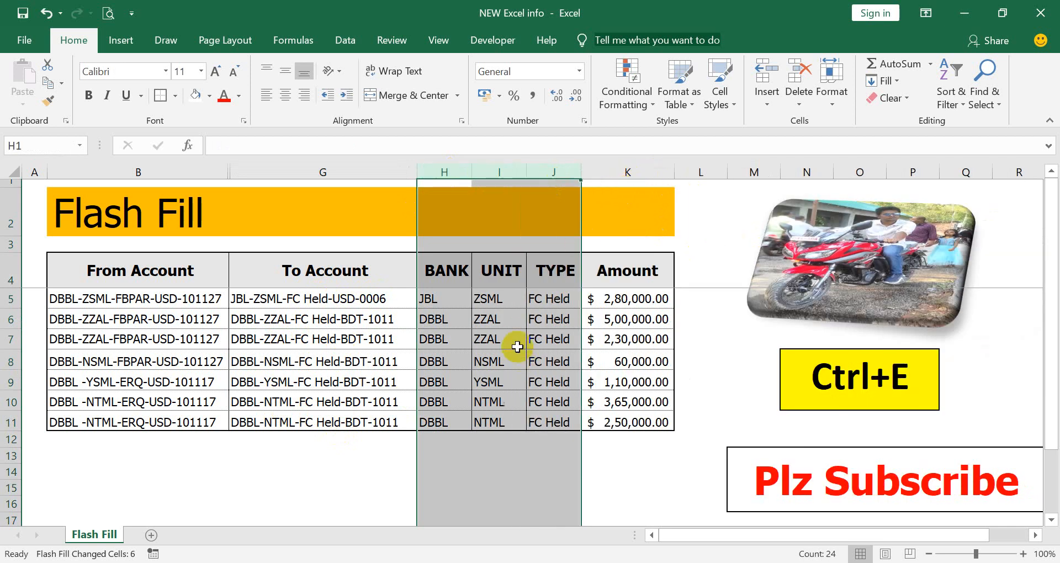
- Select columns B through G, spanning the hidden Bank, Unit, TYPE and ACCOUNT columns
click(199, 170)
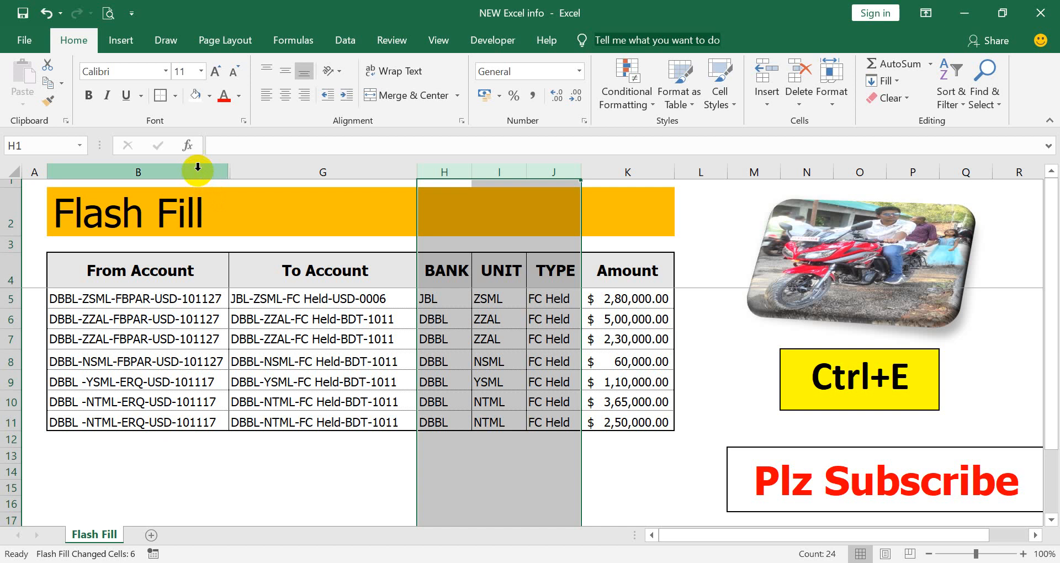
drag(237, 176, 355, 193)
click(306, 297)
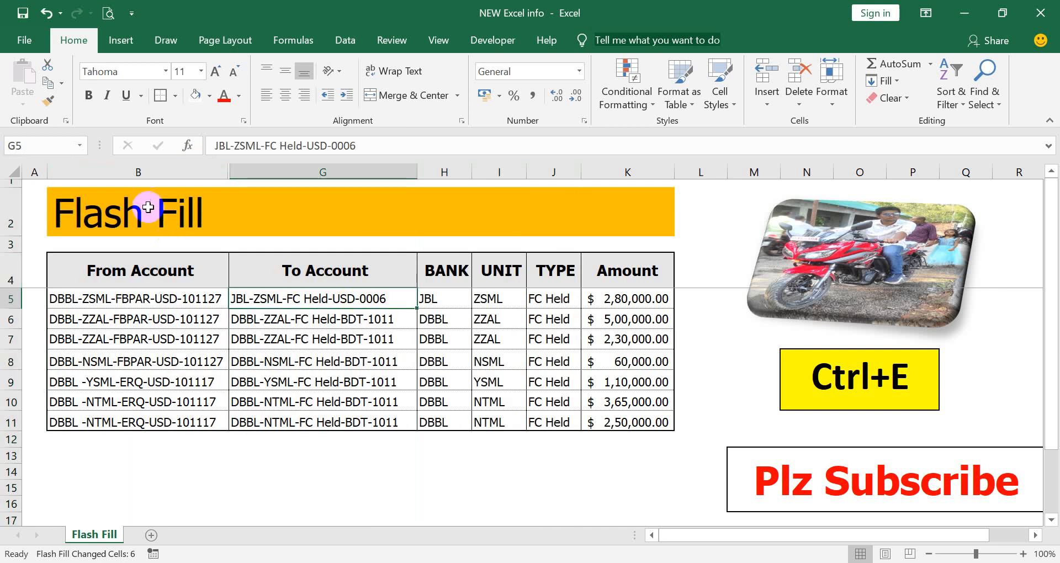
click(138, 279)
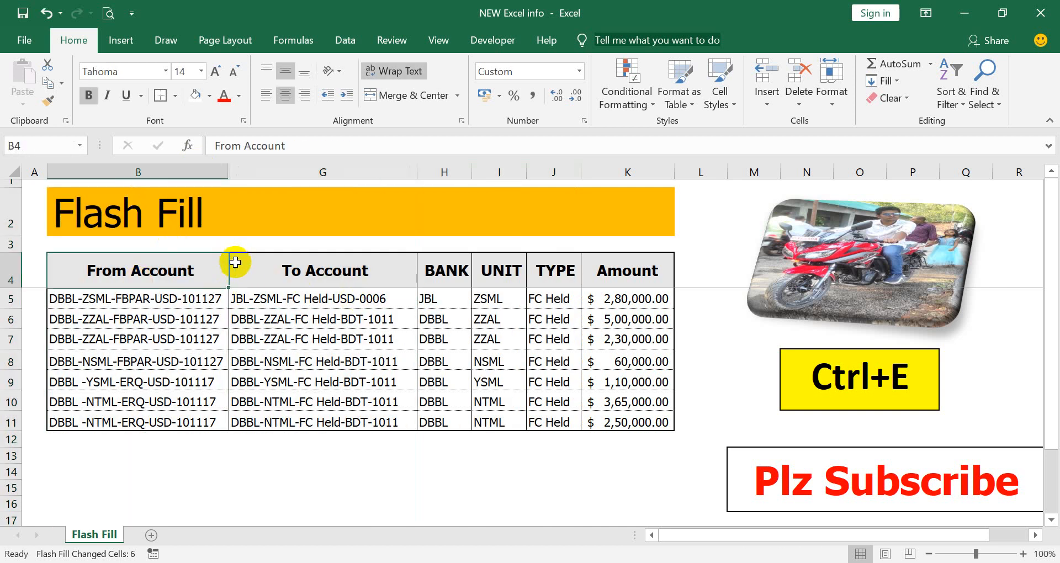
click(159, 303)
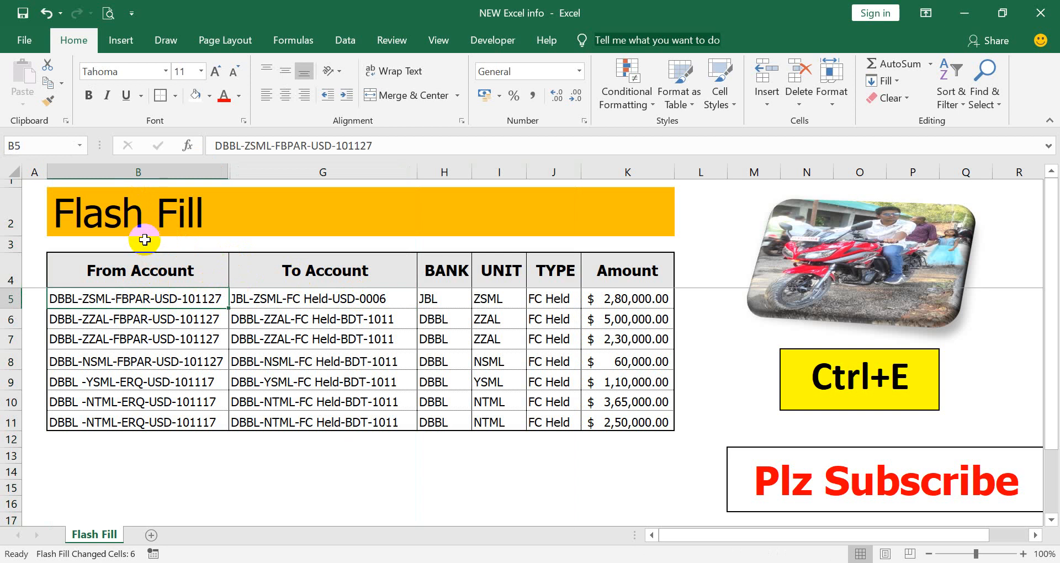
click(200, 322)
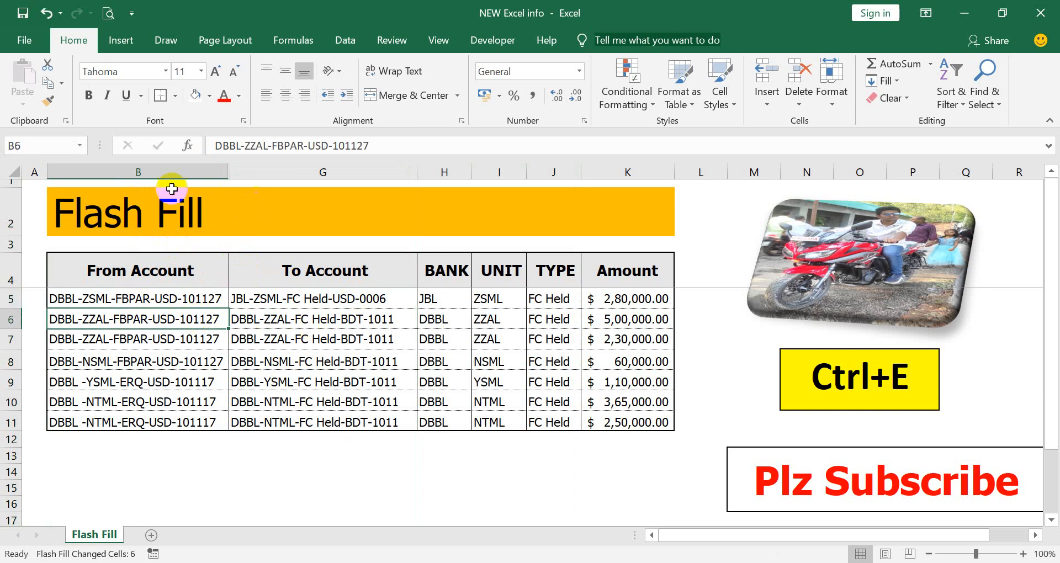
click(94, 170)
drag(94, 170, 298, 172)
- Unhide the hidden helper columns between B and G and check their Bank, Unit, TYPE and ACCOUNT headers
right_click(300, 175)
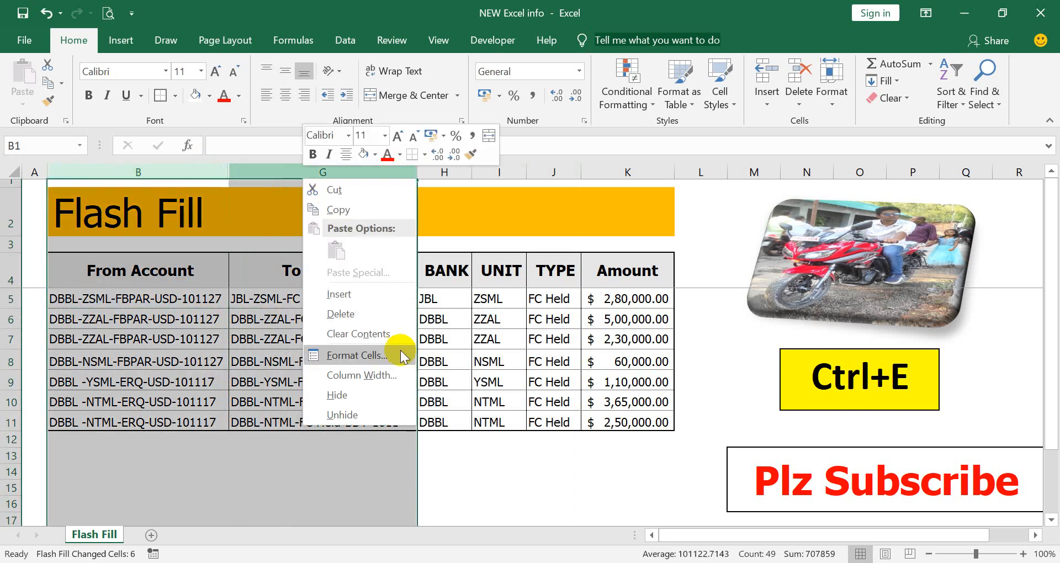
click(359, 413)
click(425, 378)
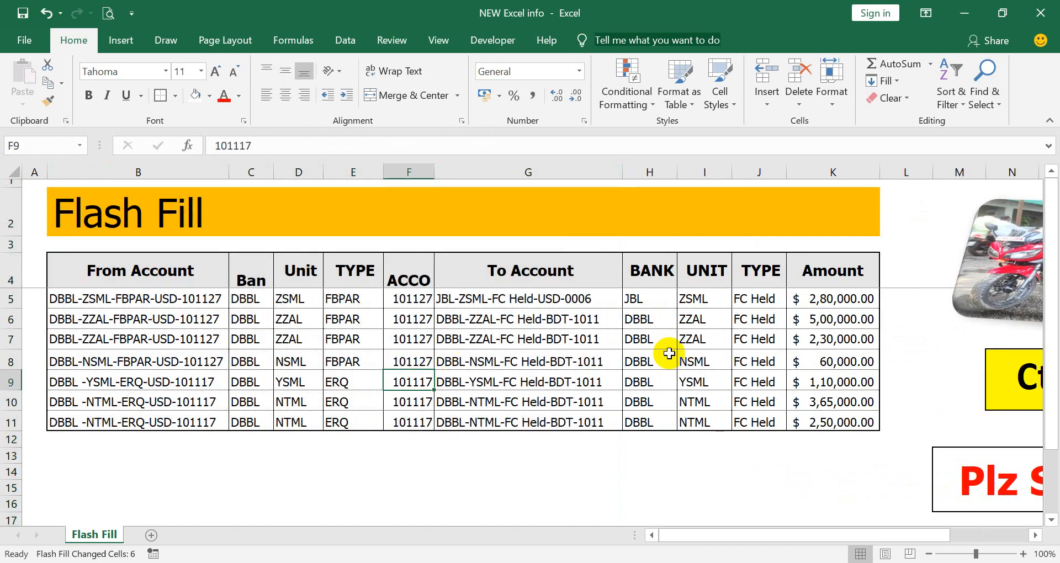
click(660, 360)
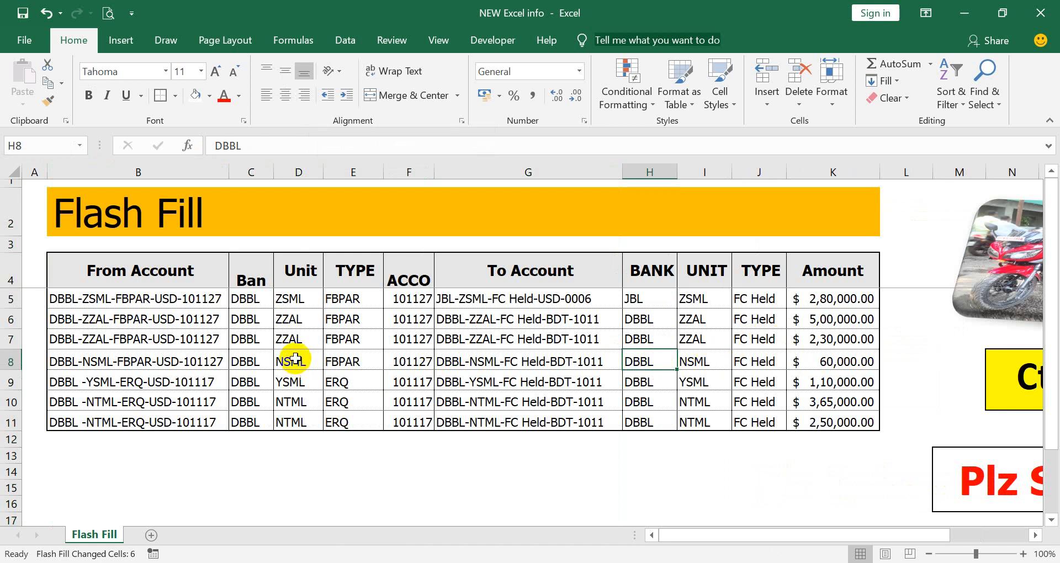
click(254, 296)
click(260, 276)
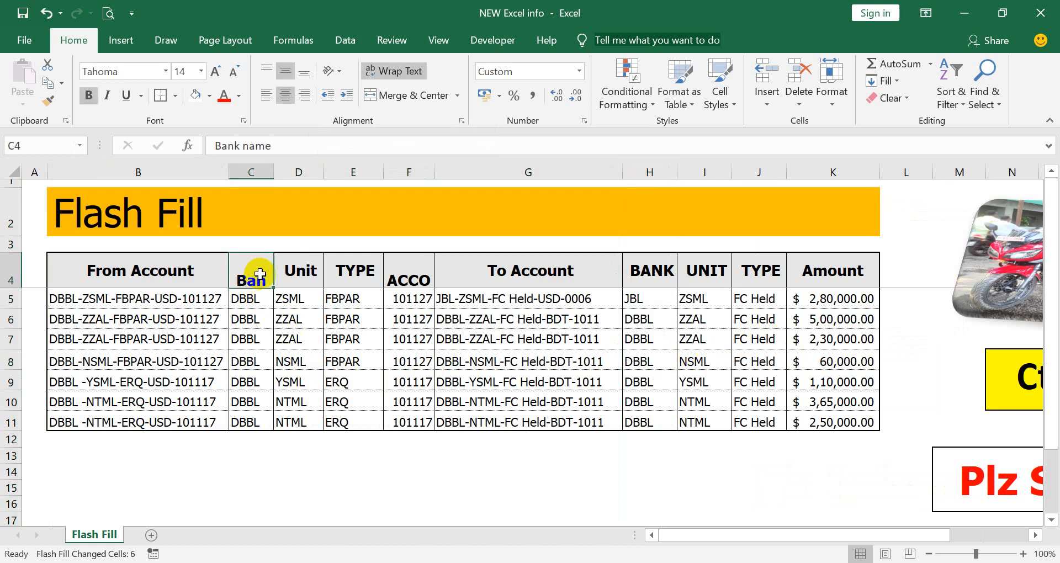
click(296, 269)
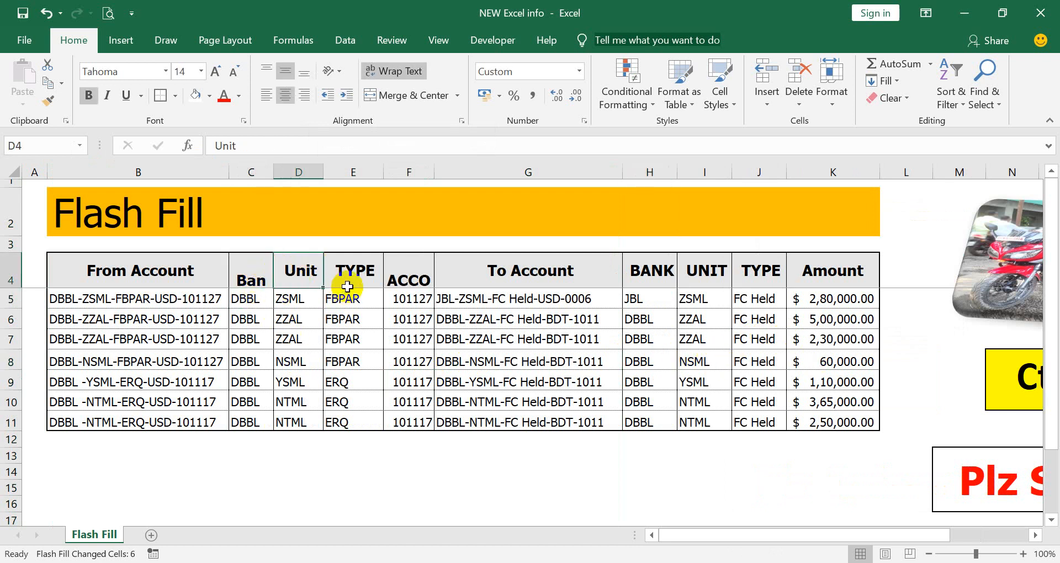
click(353, 274)
click(414, 284)
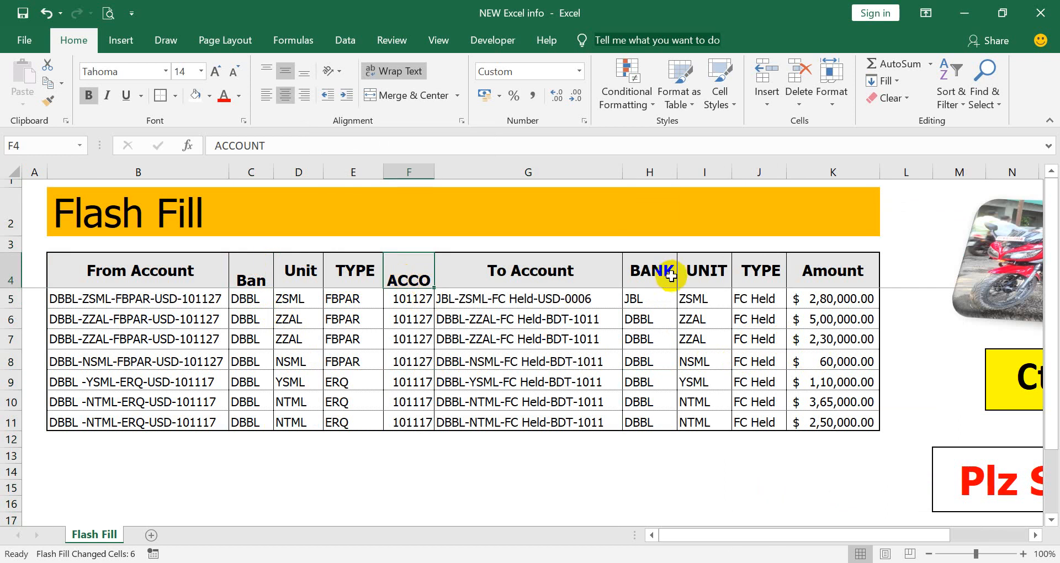
- Copy the BANK, UNIT and TYPE headings from H4:J4 onto the helper headers at C4
drag(661, 269, 733, 275)
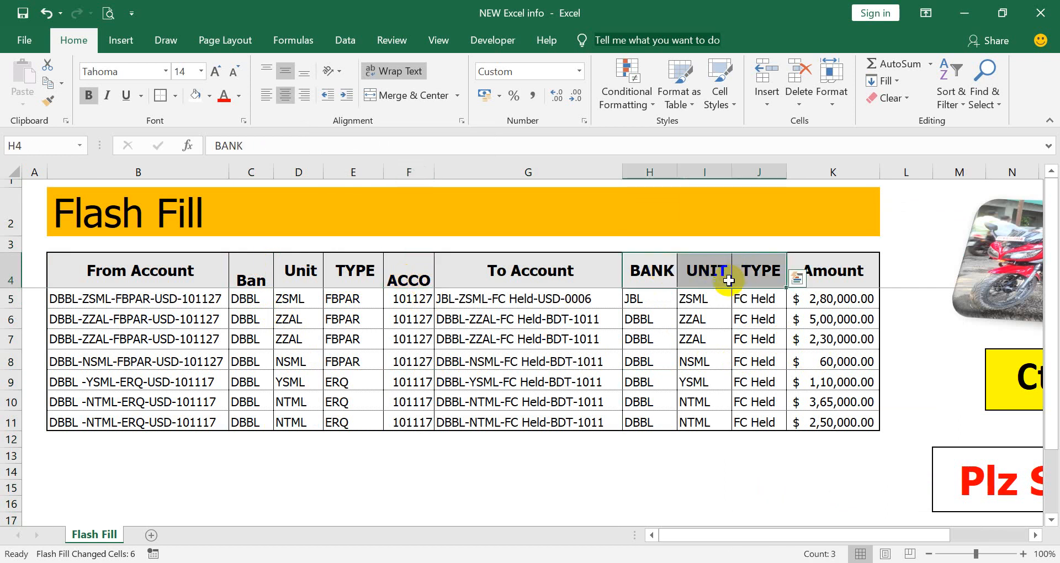
key(ctrl+c)
click(247, 279)
key(ctrl+v)
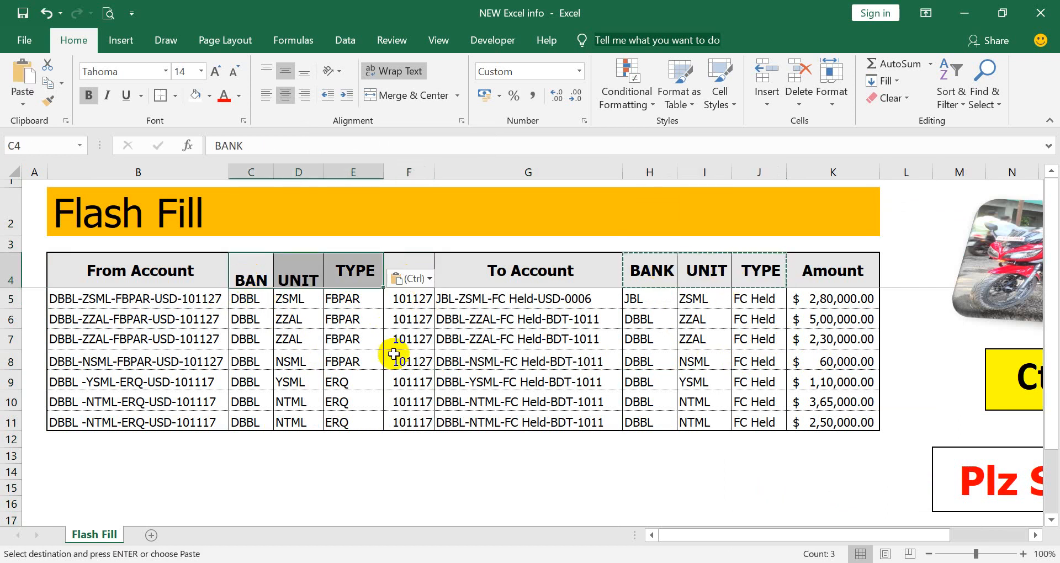
- Adjust the pasted headers' alignment, centring them vertically and leaving them without horizontal centring
click(286, 71)
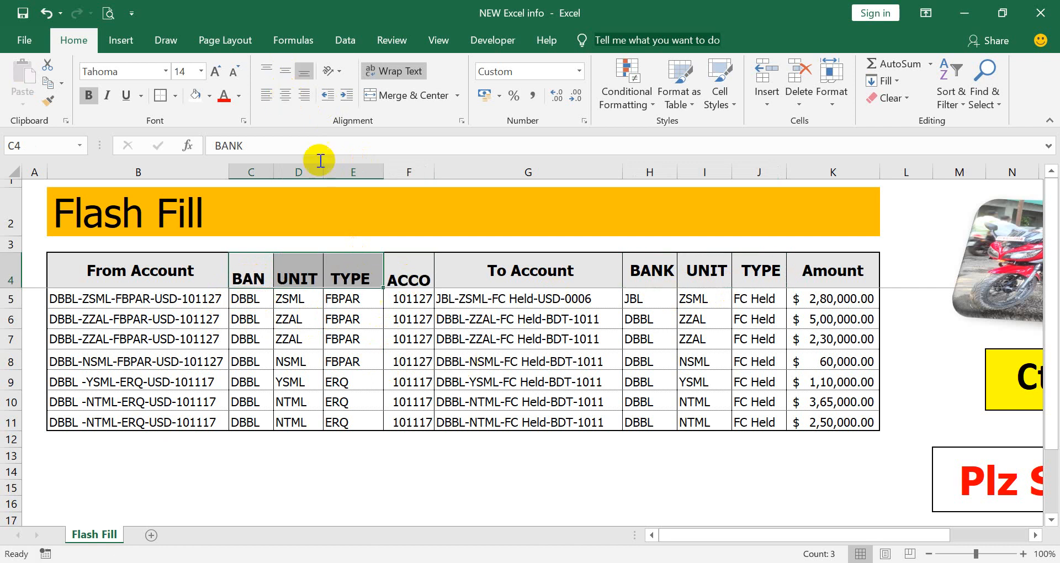
click(285, 95)
click(289, 72)
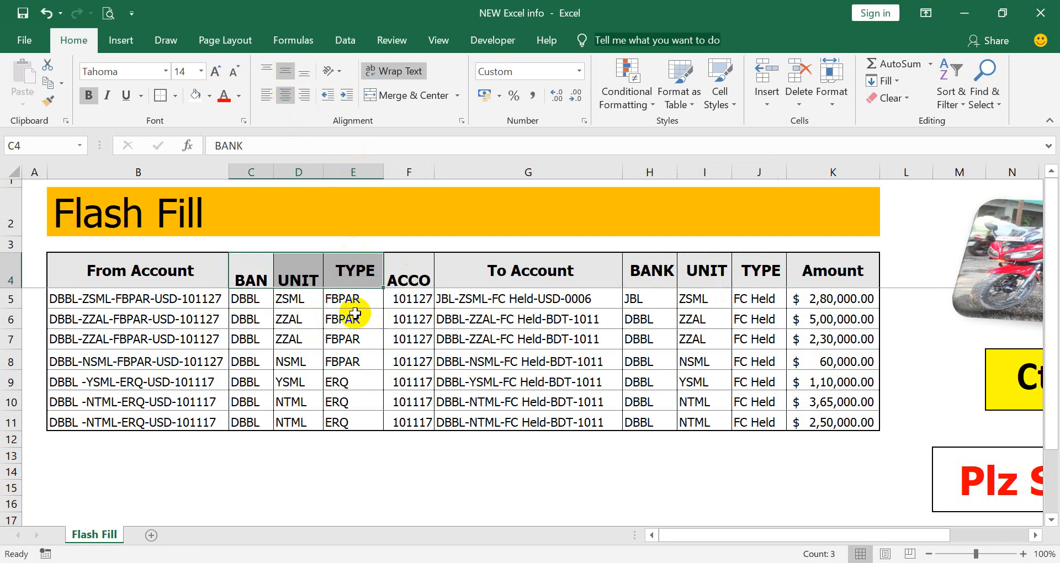
click(290, 100)
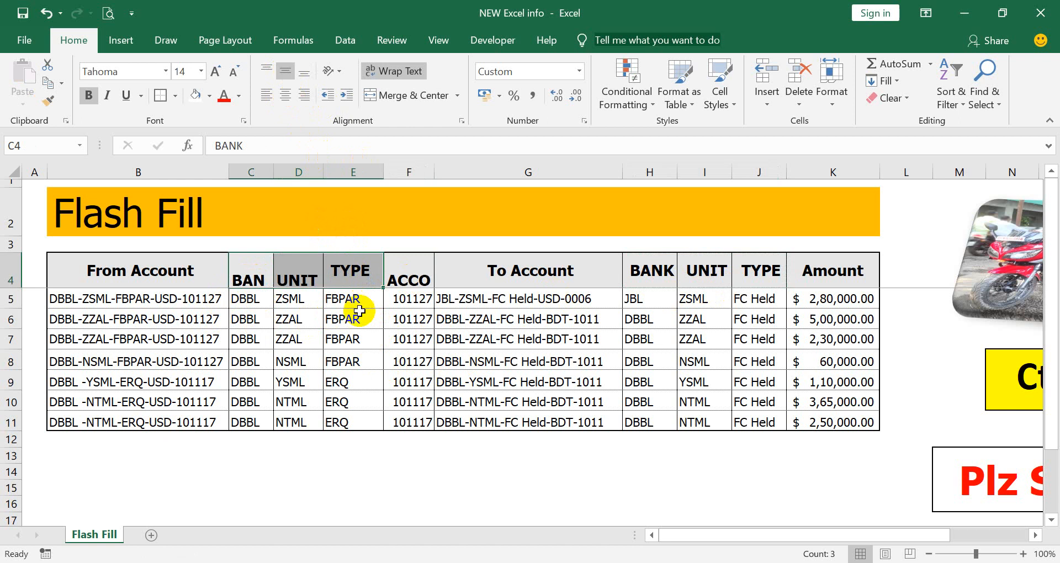
click(417, 312)
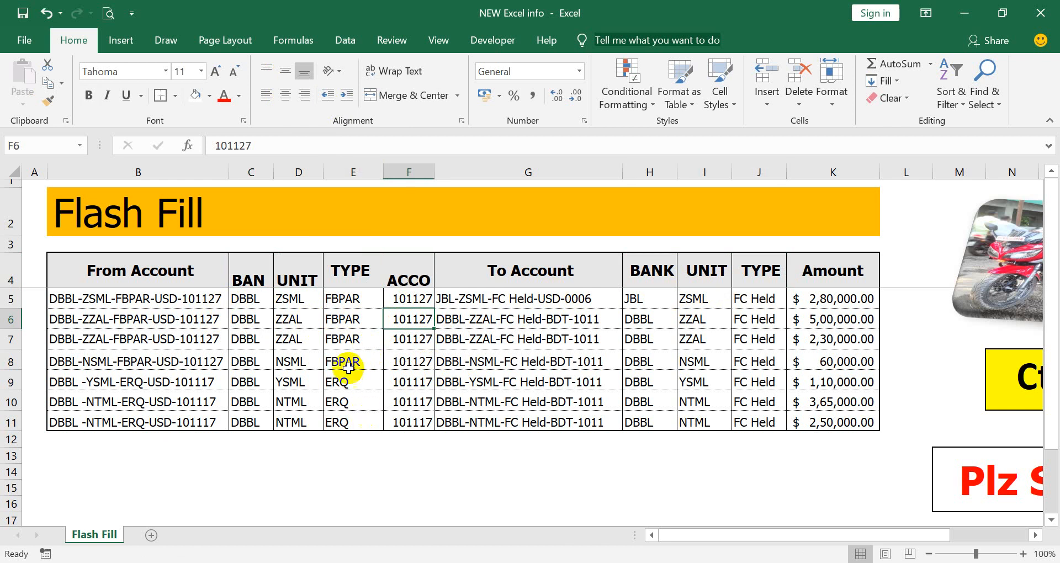
- Hide helper columns C through F, leaving From Account, To Account, BANK, UNIT, TYPE and Amount visible
click(516, 172)
right_click(516, 171)
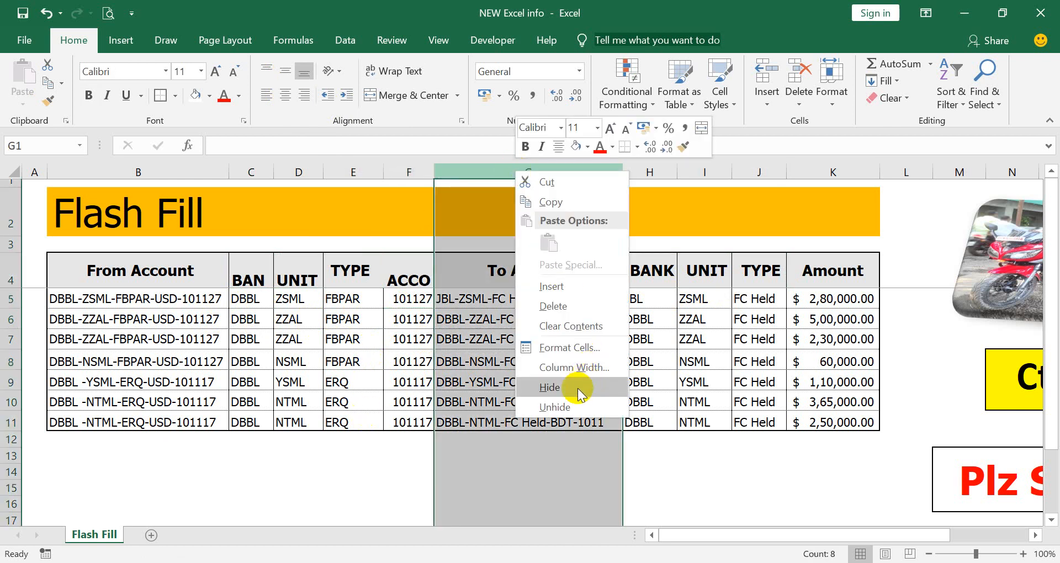
click(664, 332)
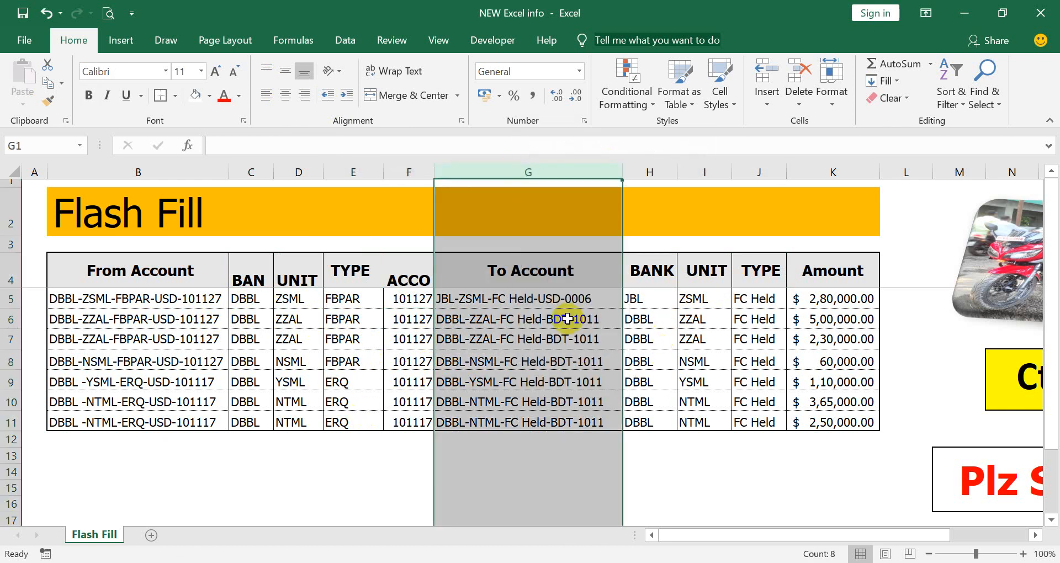
click(519, 276)
click(175, 275)
click(342, 301)
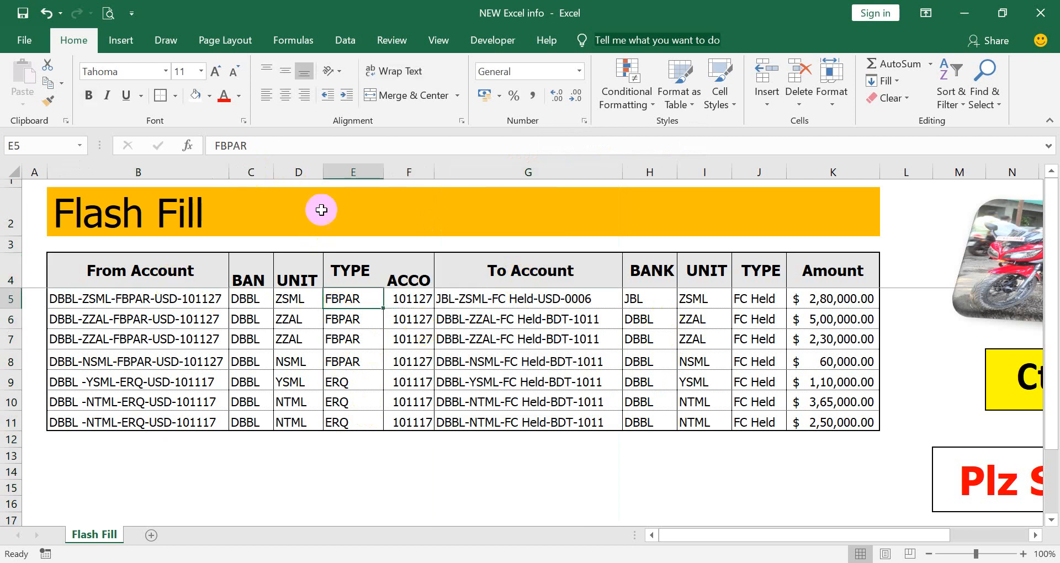
drag(258, 167, 391, 198)
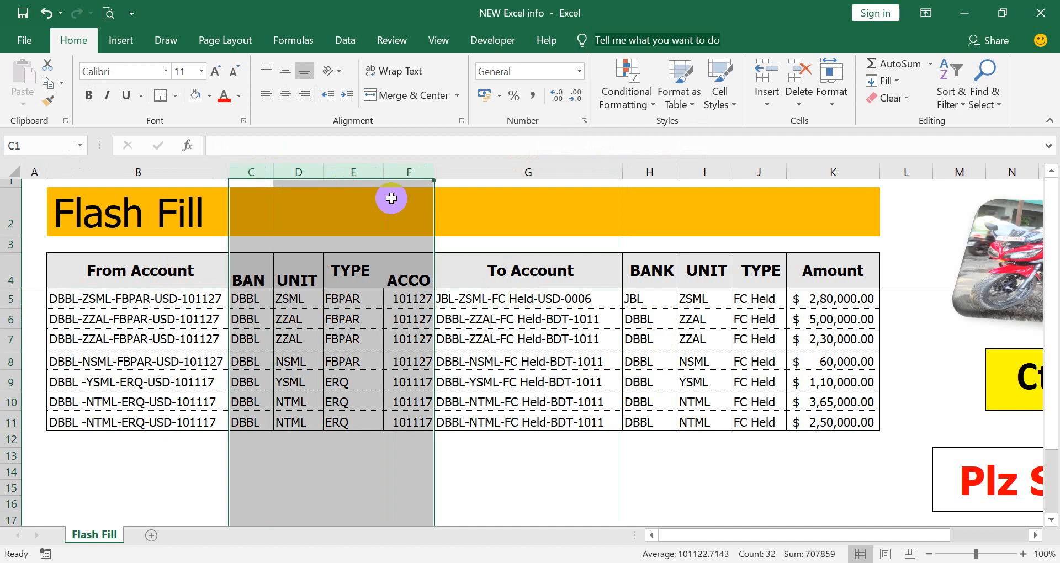
right_click(359, 315)
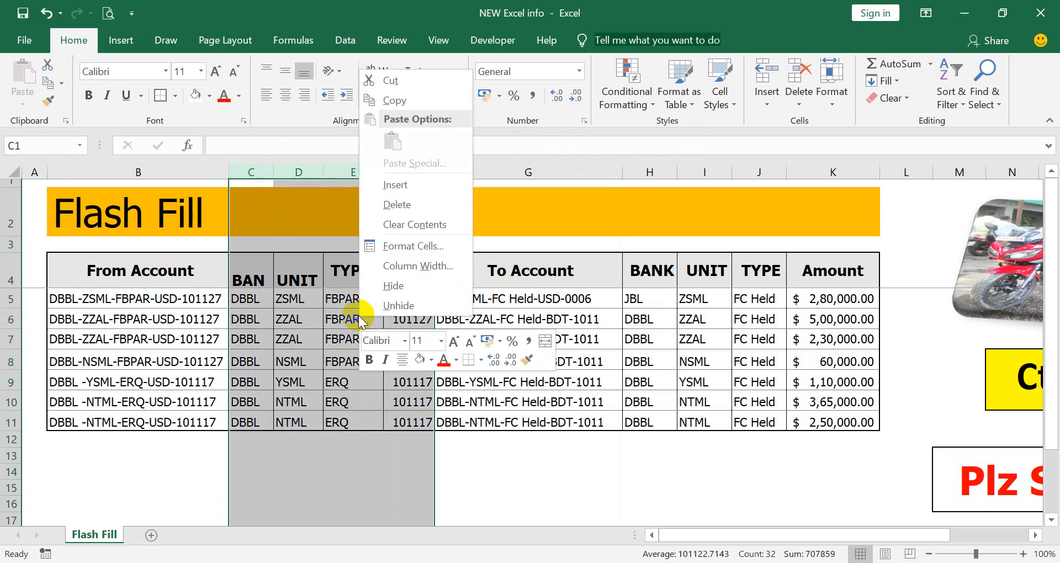
click(399, 292)
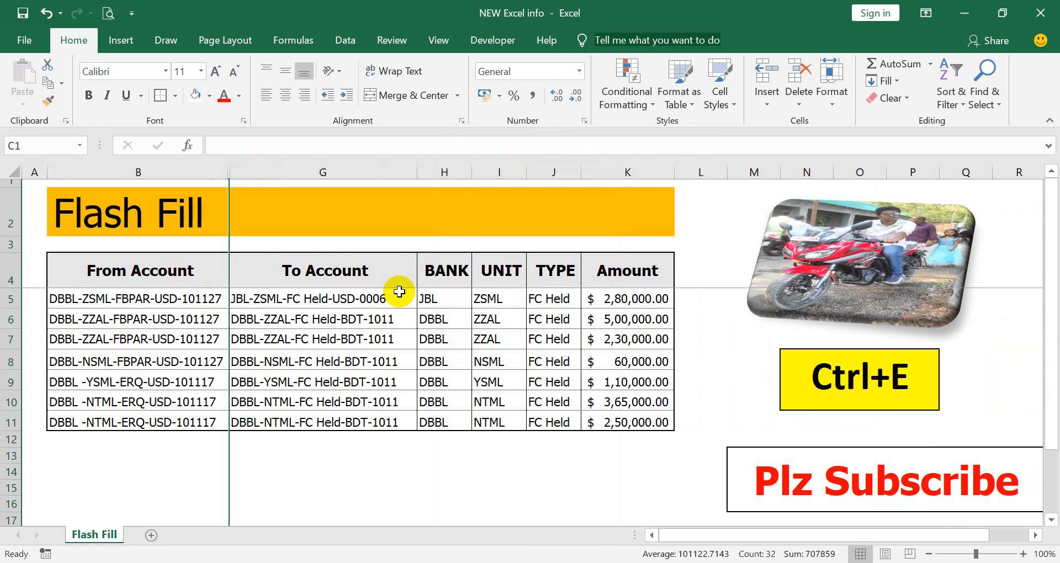